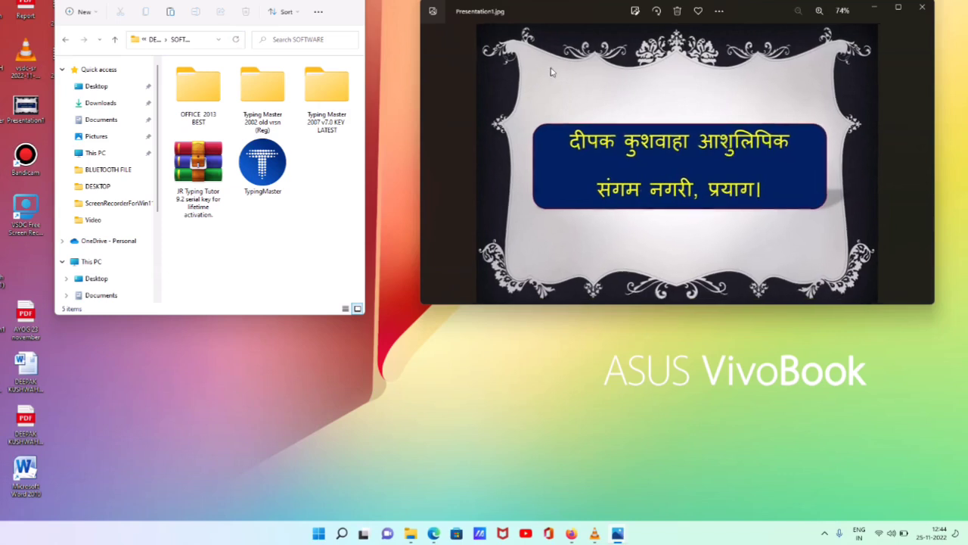
# Maximise the Presentation1.jpg Hindi slide in Photos, then minimise it to show the desktop
pyautogui.click(898, 7)
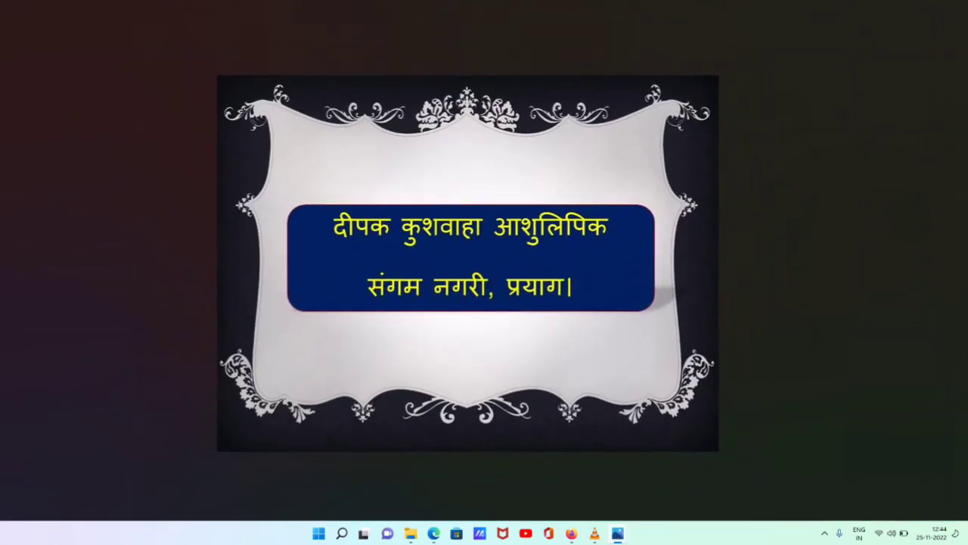
pyautogui.click(617, 533)
# Play the typing video full screen in VLC, exit full screen and close the player
pyautogui.moveTo(595, 534)
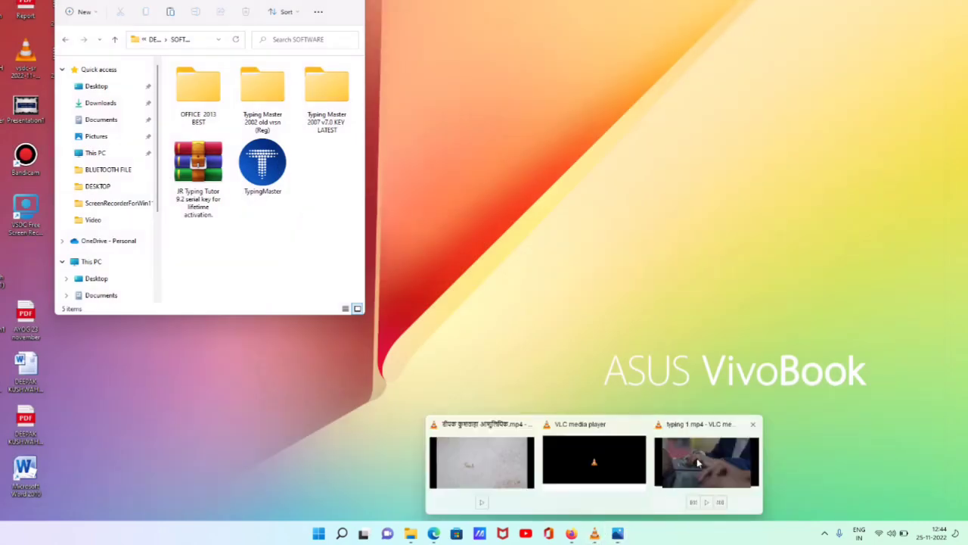
pyautogui.click(698, 463)
pyautogui.doubleClick(669, 343)
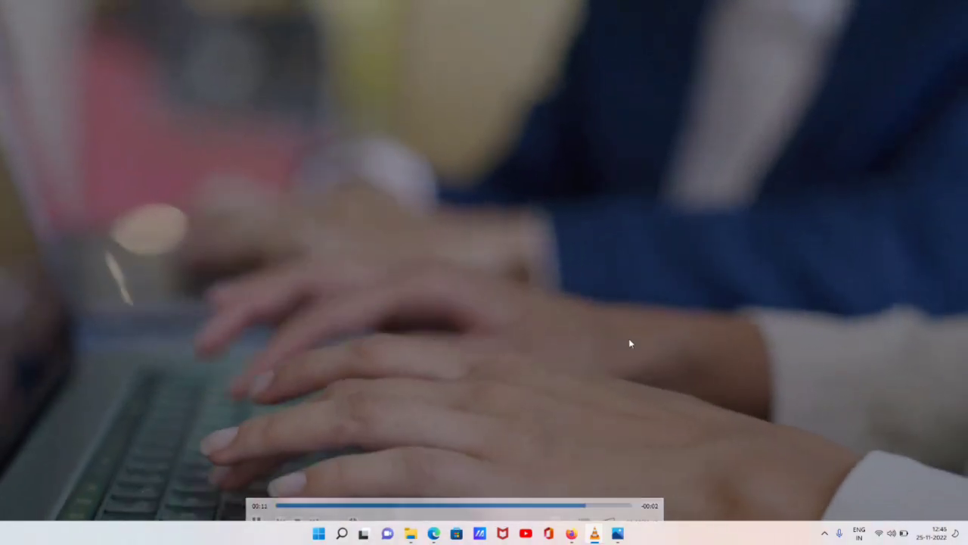
pyautogui.doubleClick(629, 344)
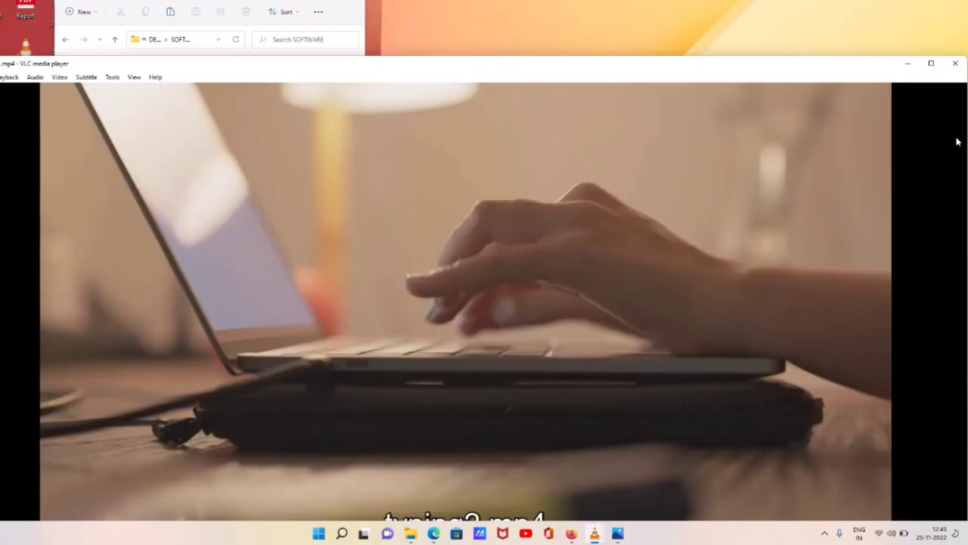
pyautogui.click(957, 66)
# Bring up the Hindi-titled video and play it full screen
pyautogui.moveTo(595, 533)
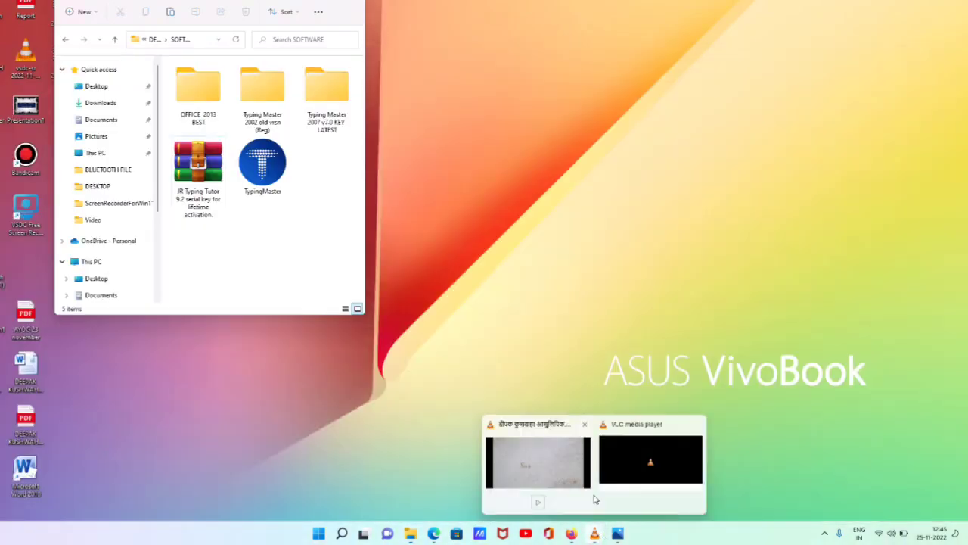
pyautogui.click(553, 459)
pyautogui.doubleClick(553, 459)
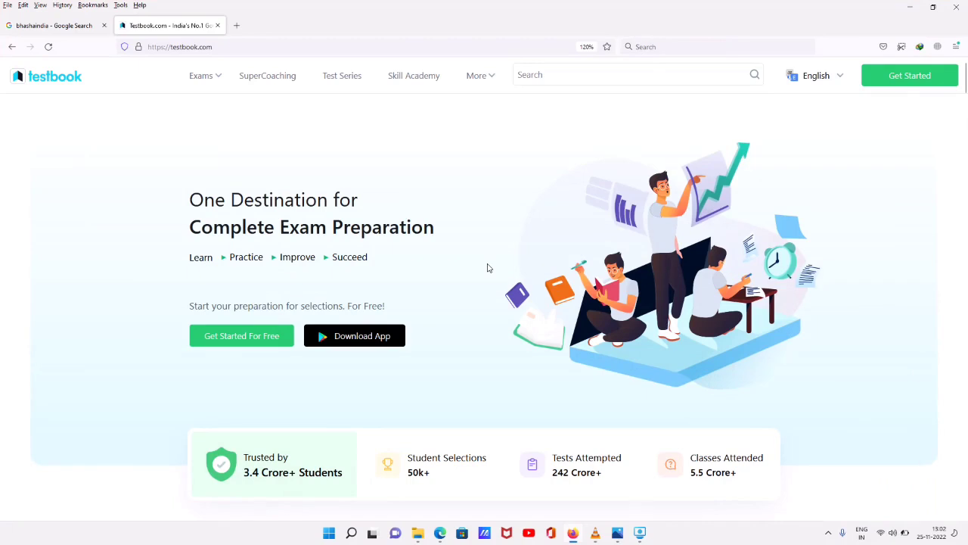
# Scroll the testbook.com home page down and back up to review it
pyautogui.scroll(-1, 488, 268)
pyautogui.scroll(1, 488, 268)
# Bring up the Testbook offer image and zoom over its ₹270 14-month pass details
pyautogui.click(617, 533)
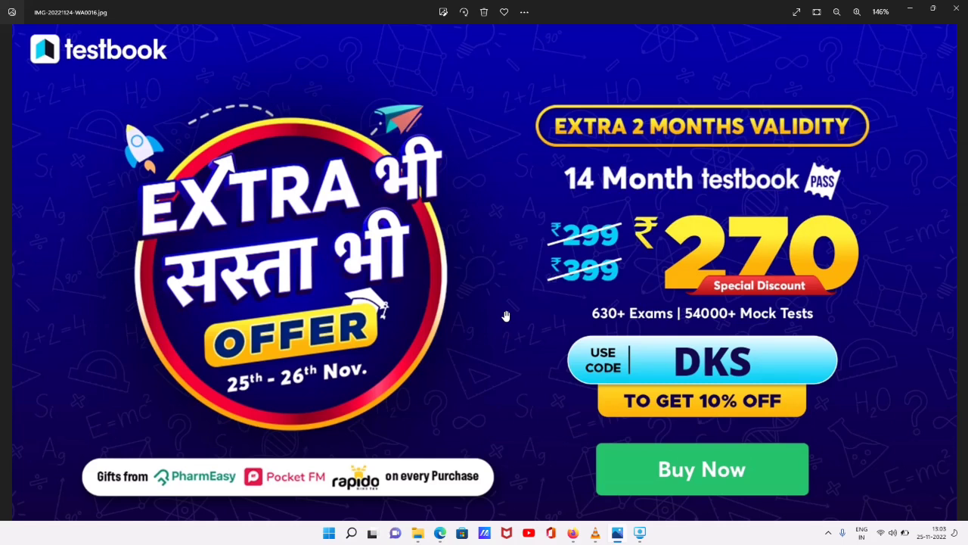
pyautogui.scroll(3, 505, 337)
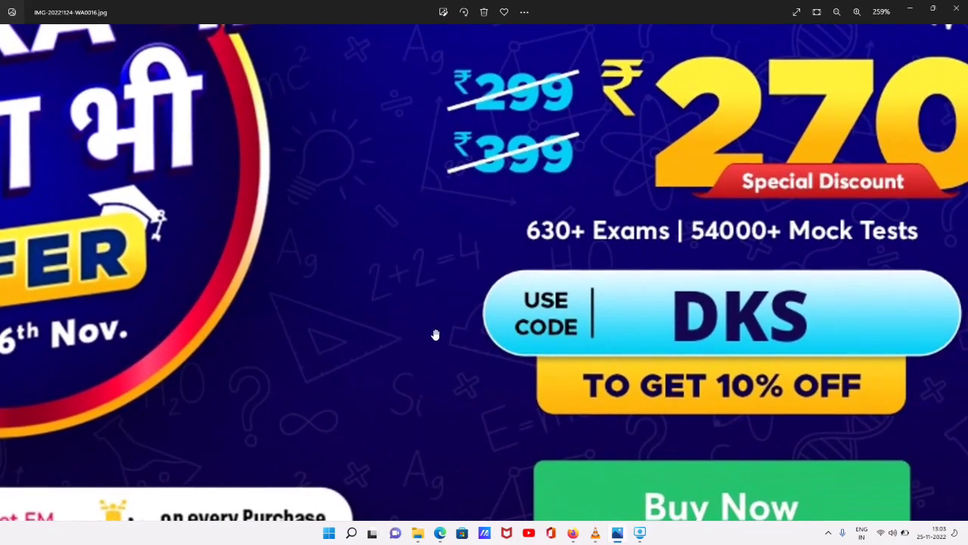
pyautogui.scroll(-1, 436, 335)
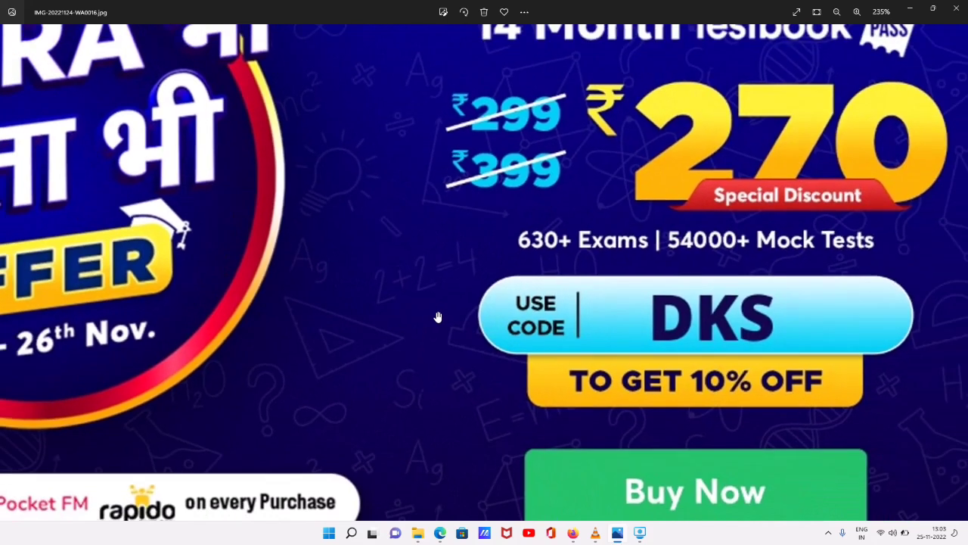
pyautogui.scroll(-2, 432, 320)
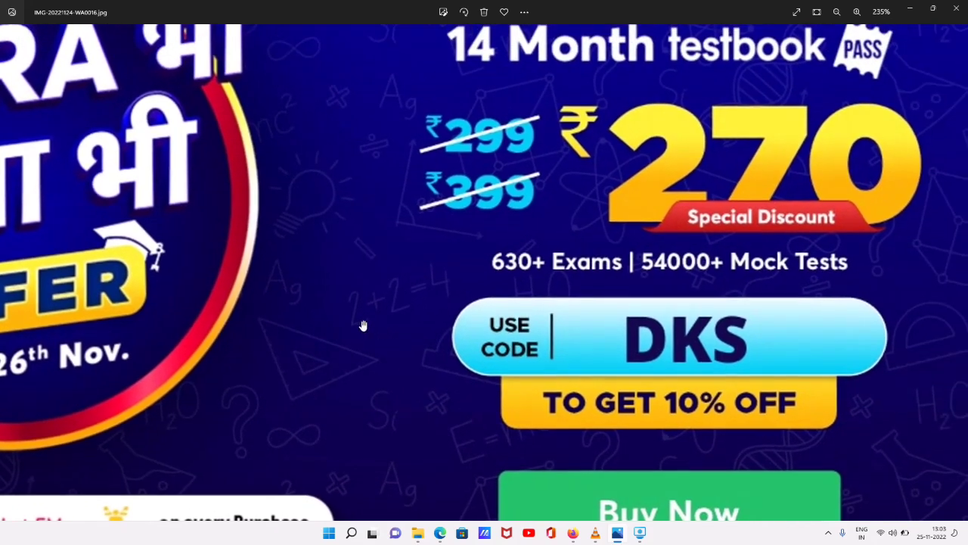
pyautogui.scroll(-1, 360, 327)
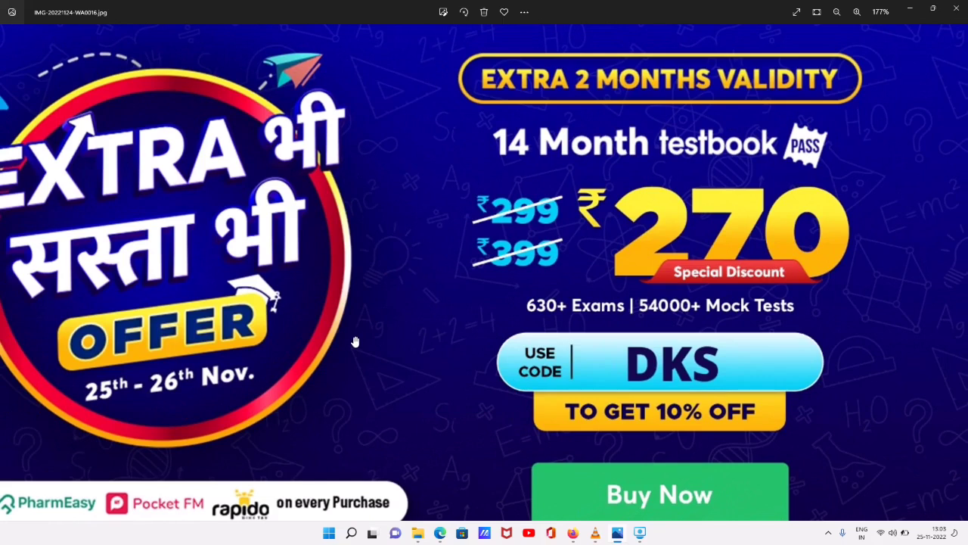
pyautogui.scroll(-1, 357, 339)
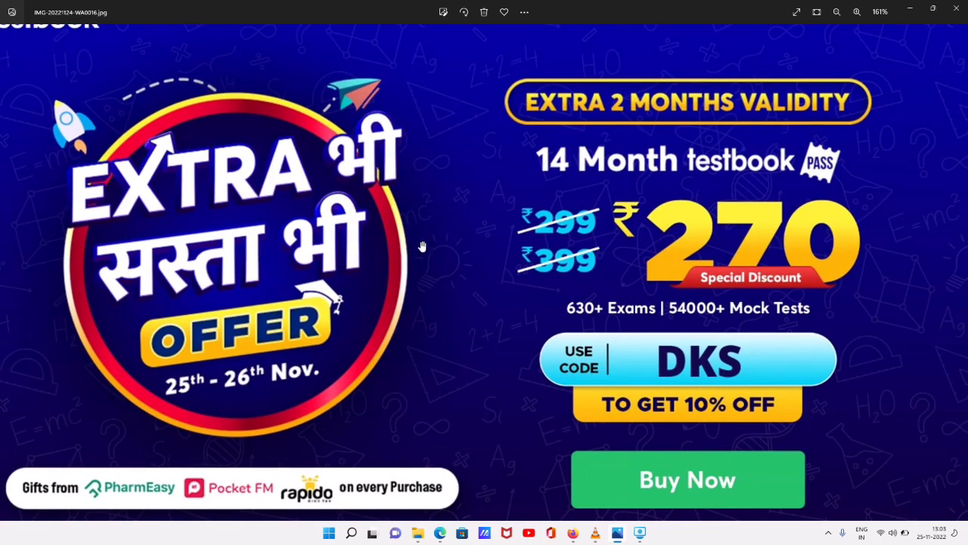
pyautogui.scroll(-1, 421, 245)
# Return to testbook.com and browse the Exams menu's SSC, Banking and Civil Services categories, then More
pyautogui.click(572, 534)
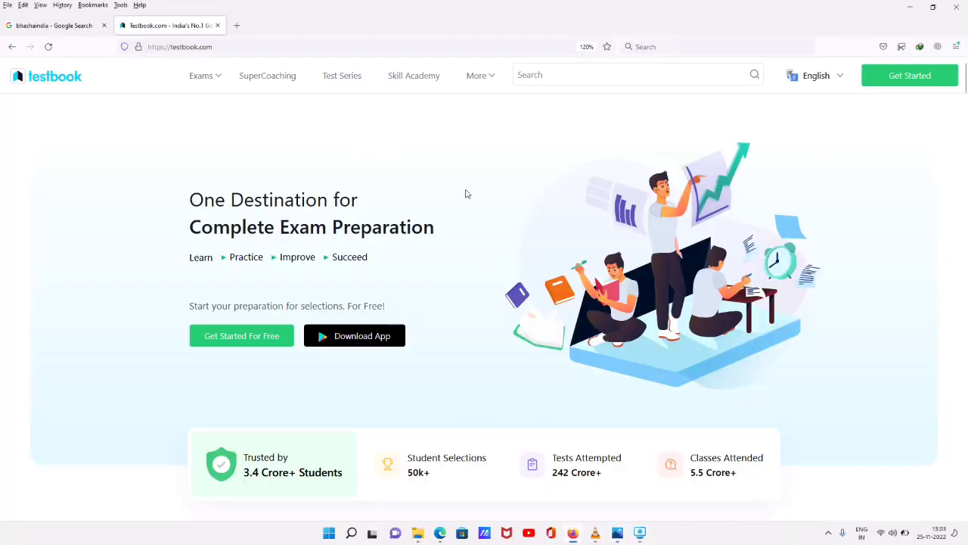
pyautogui.moveTo(213, 80)
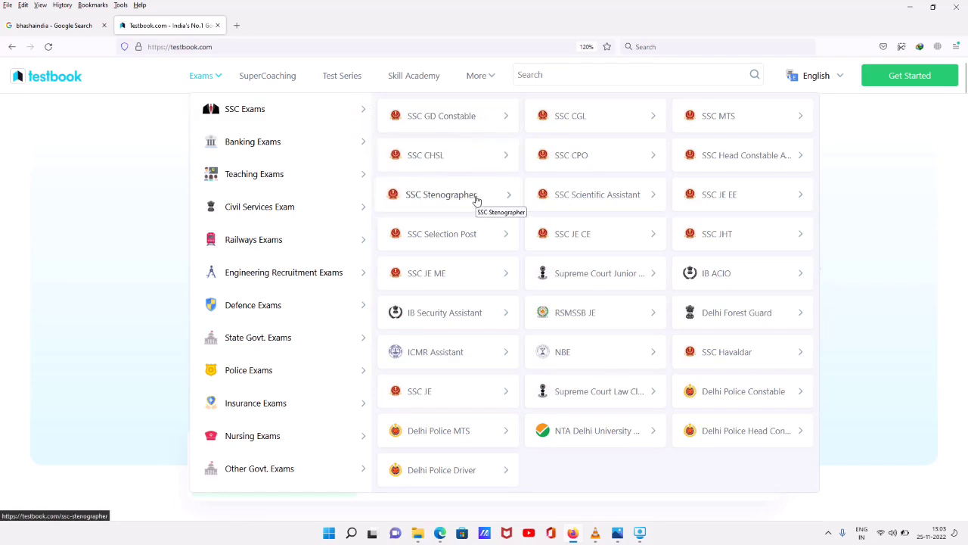
pyautogui.moveTo(291, 147)
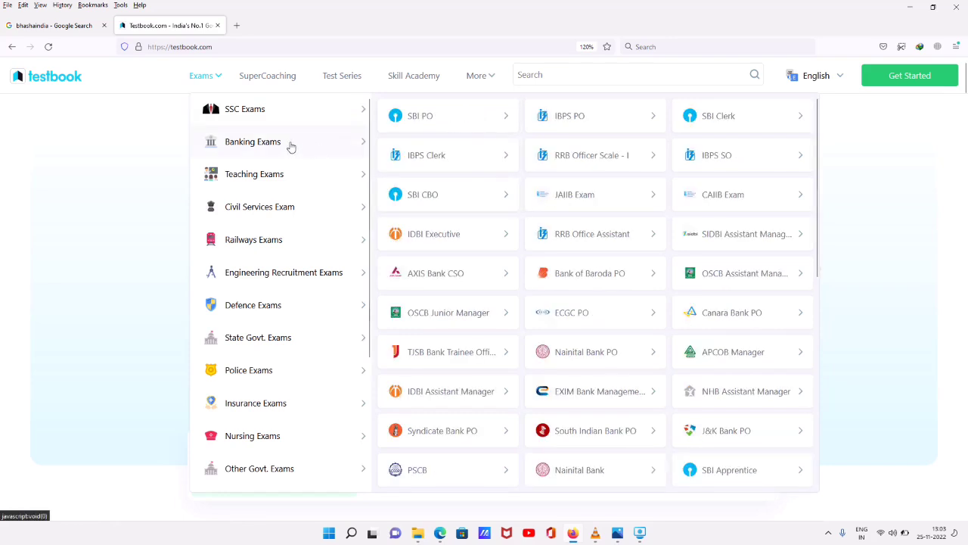
pyautogui.moveTo(288, 206)
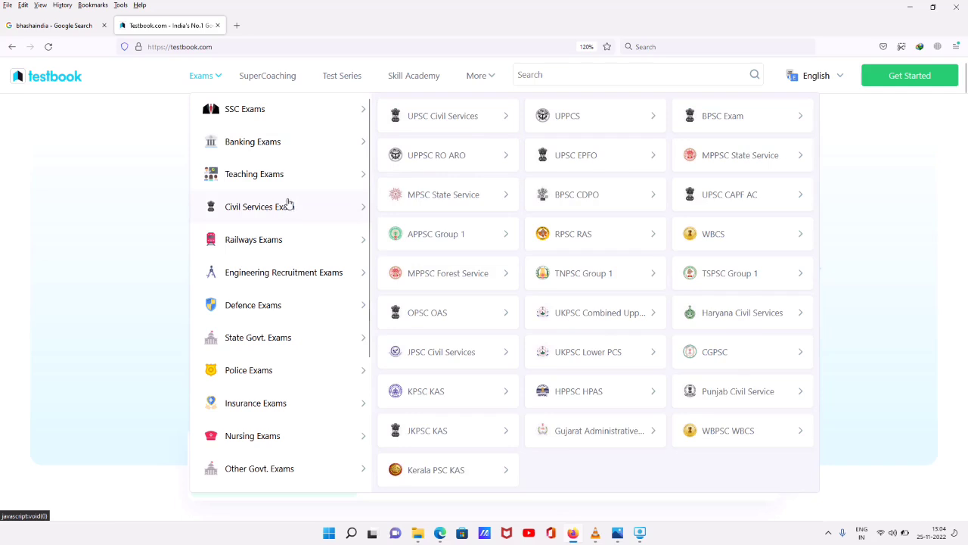
pyautogui.moveTo(489, 70)
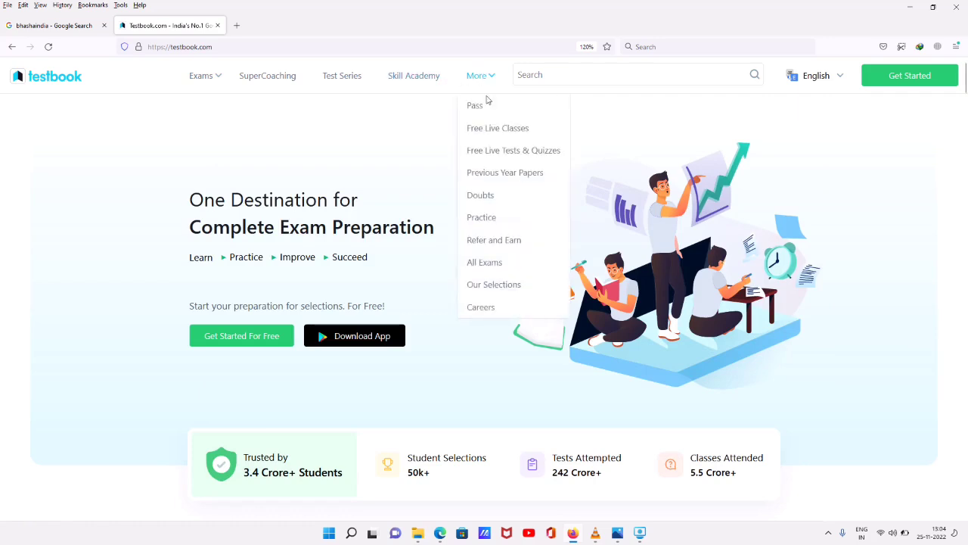
# Search Testbook's Previous Year Papers for 'allahabad high co'
pyautogui.click(507, 173)
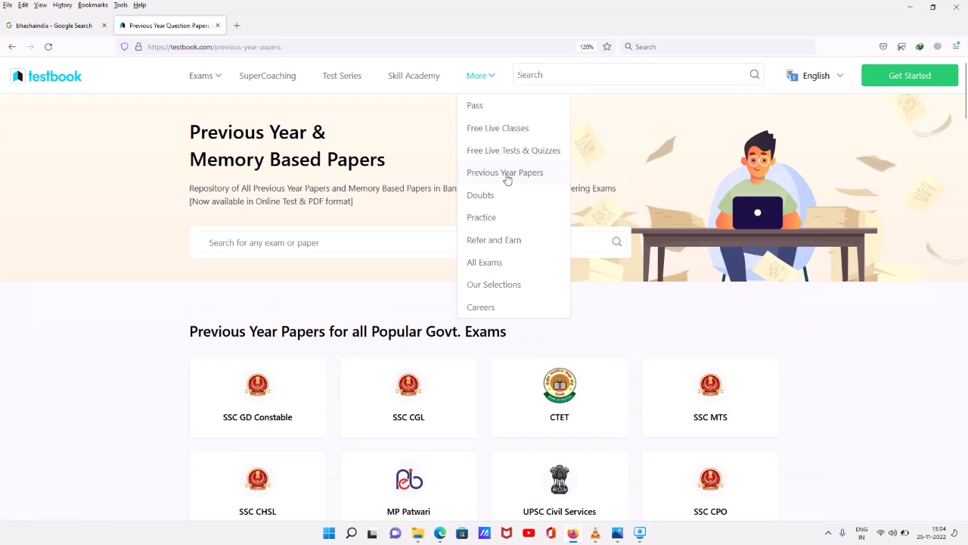
pyautogui.click(394, 236)
pyautogui.write('alla')
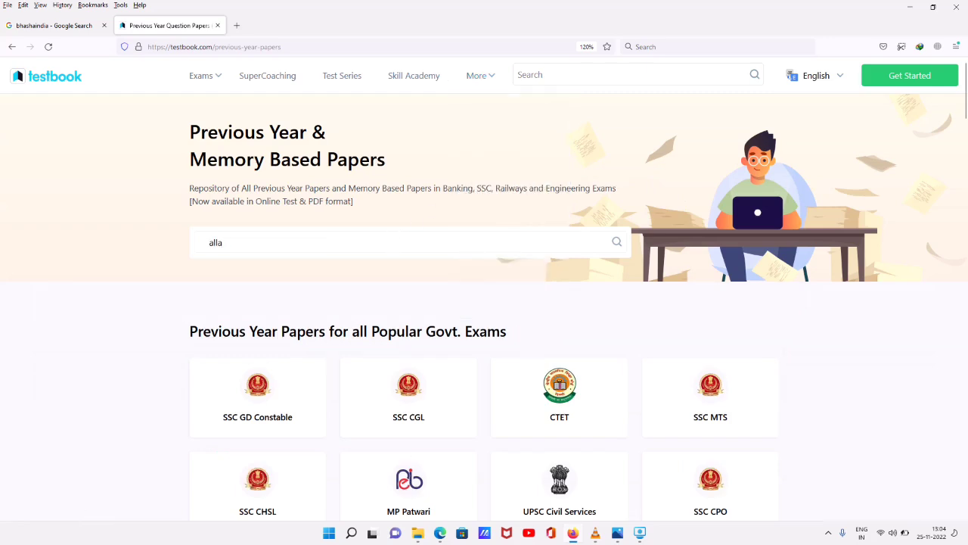
pyautogui.write('habad high co')
pyautogui.press('Return')
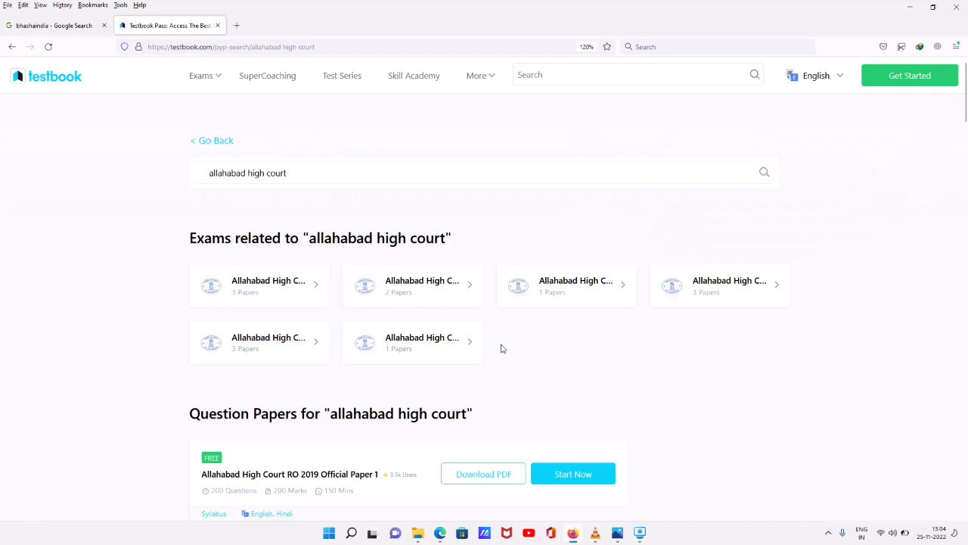
# Load two more batches of Allahabad High Court question papers, then scroll back up
pyautogui.scroll(-1, 514, 347)
pyautogui.scroll(-4, 628, 322)
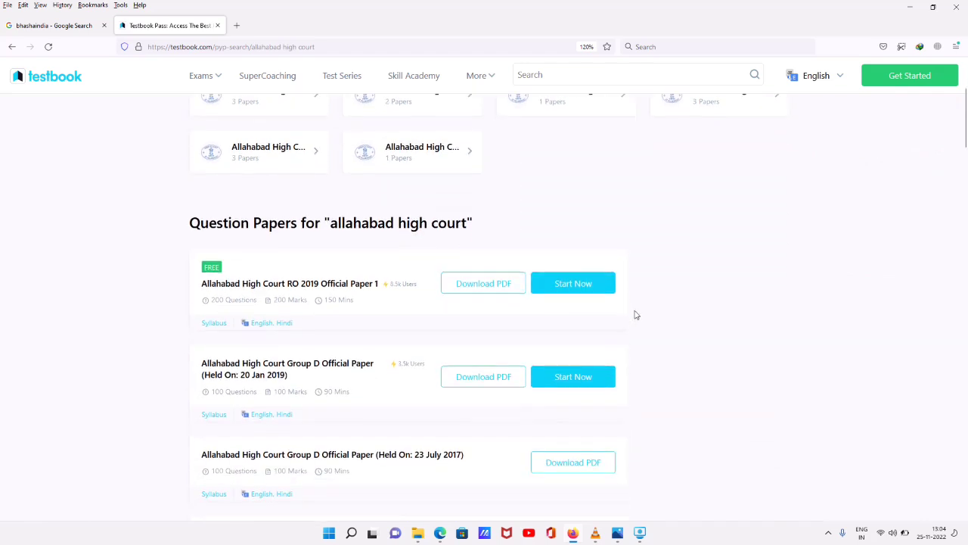
pyautogui.scroll(-3, 632, 311)
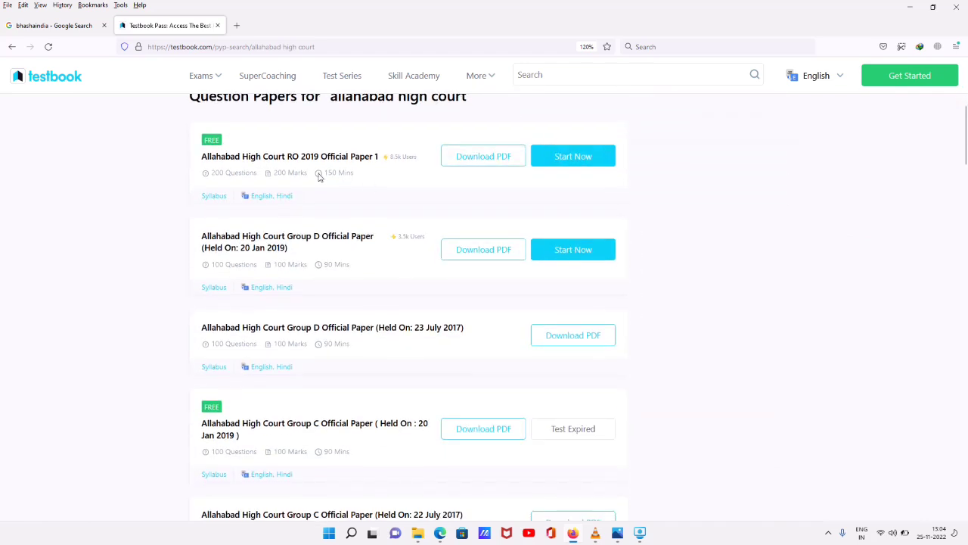
pyautogui.scroll(-3, 333, 236)
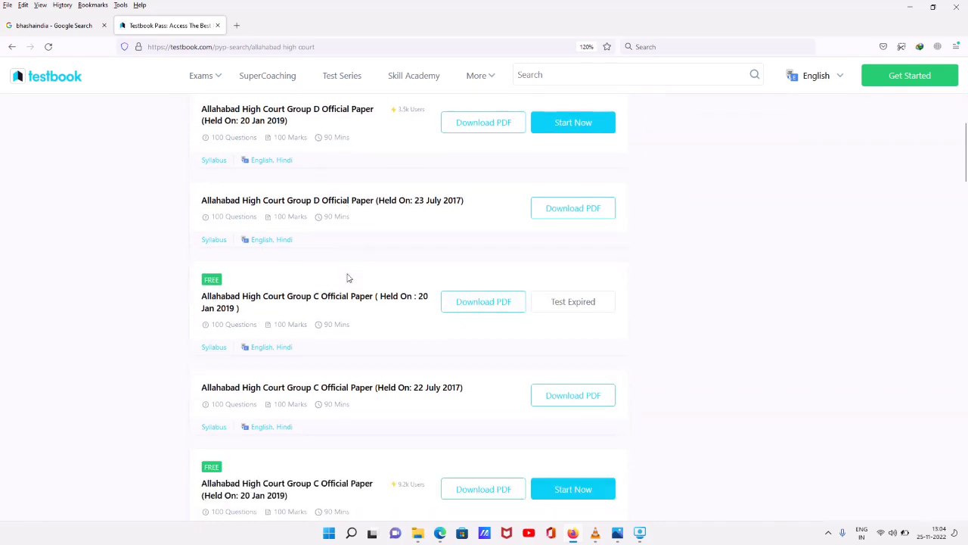
pyautogui.scroll(-5, 329, 302)
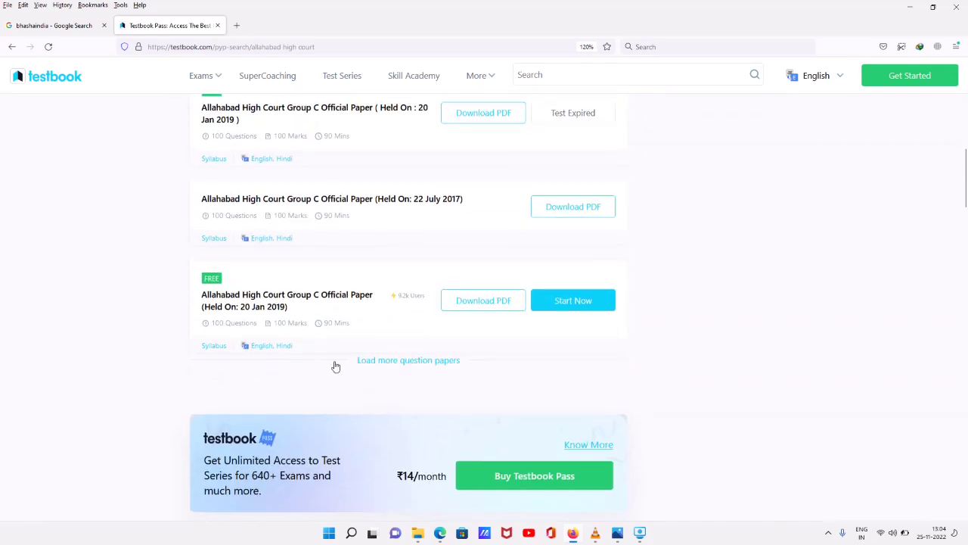
pyautogui.click(409, 361)
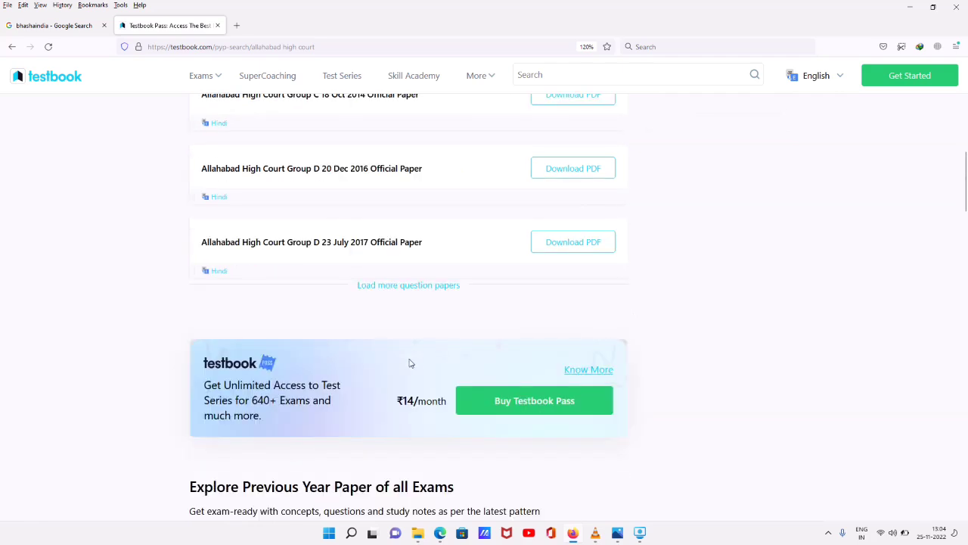
pyautogui.click(408, 350)
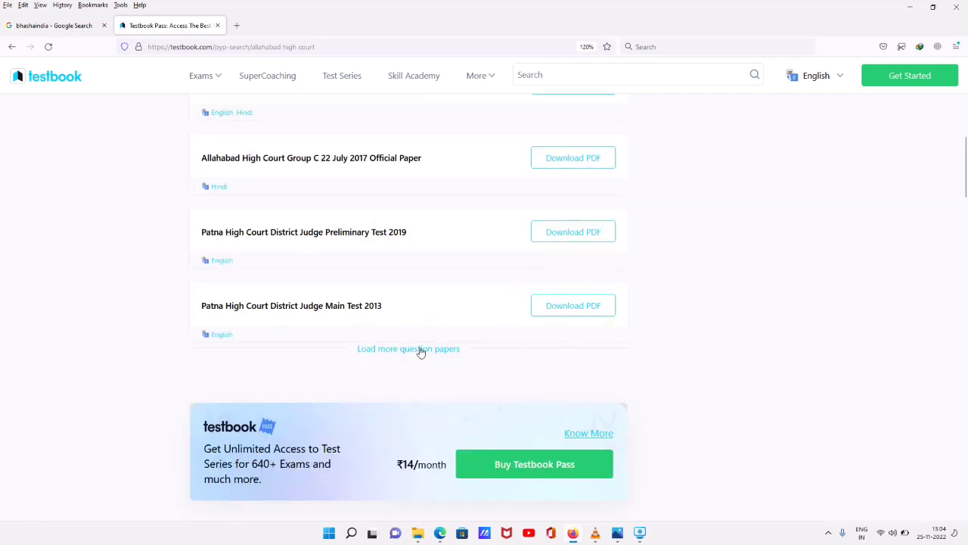
pyautogui.scroll(5, 522, 327)
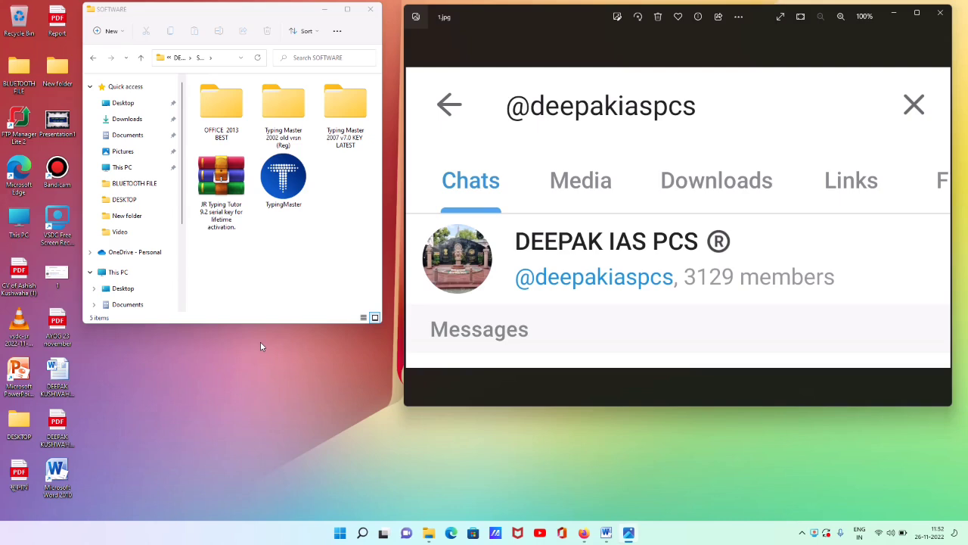
pyautogui.scroll(1, 586, 355)
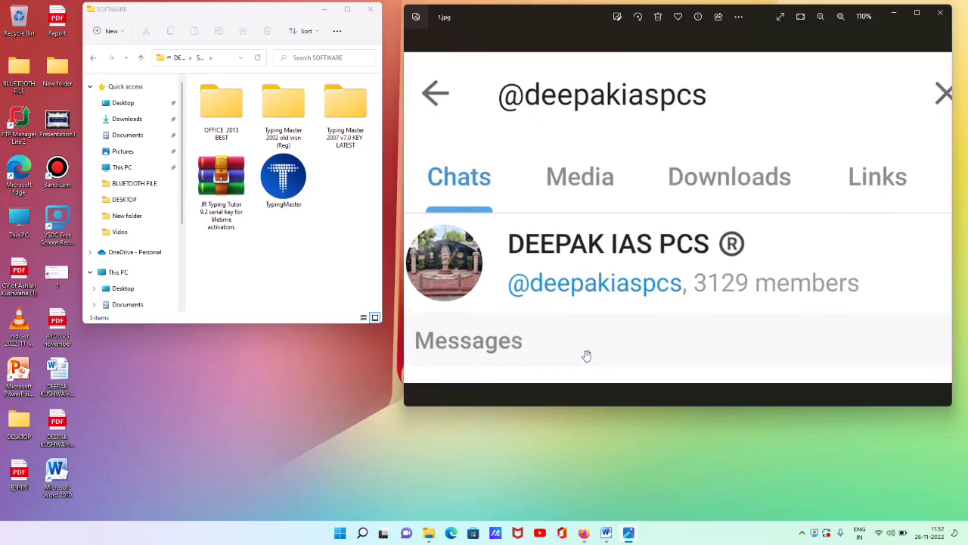
pyautogui.scroll(-1, 587, 356)
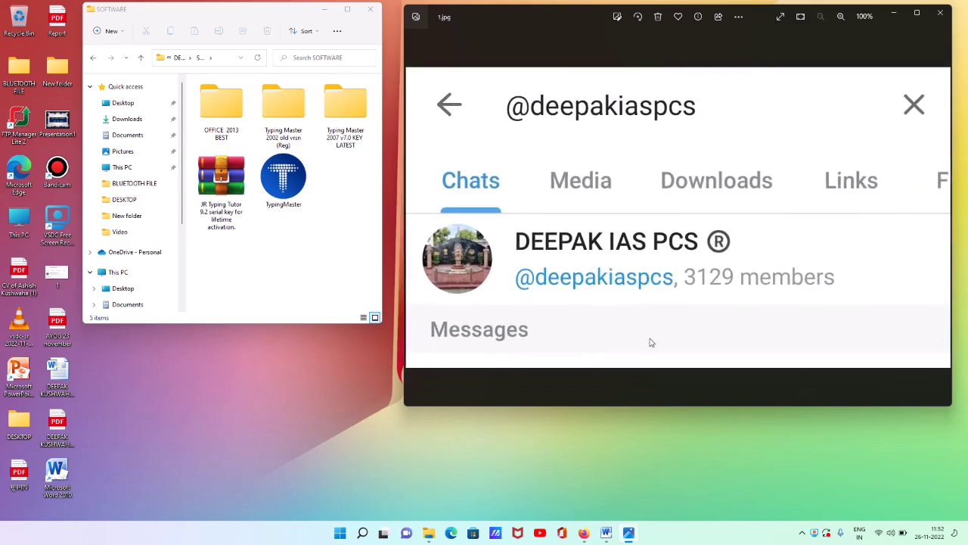
pyautogui.click(917, 13)
pyautogui.scroll(5, 664, 270)
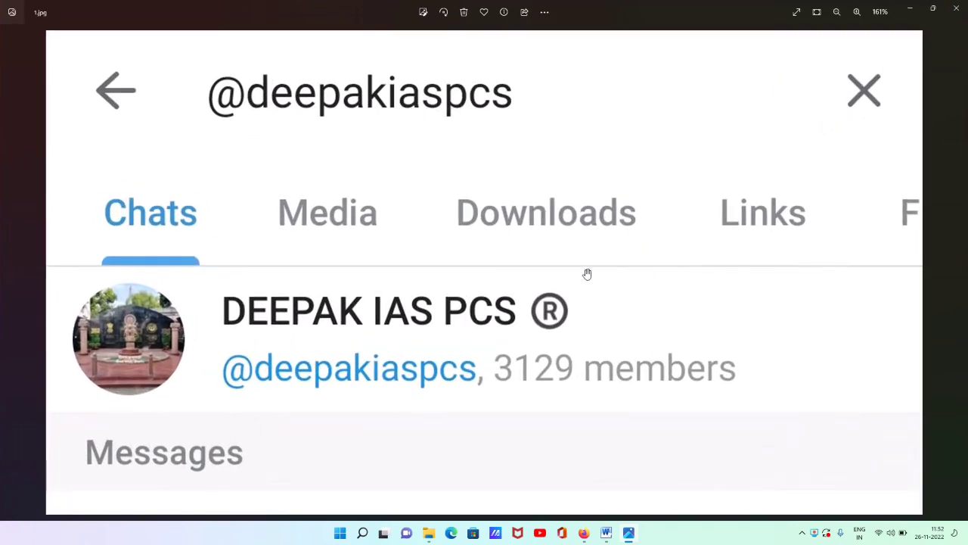
pyautogui.scroll(1, 293, 149)
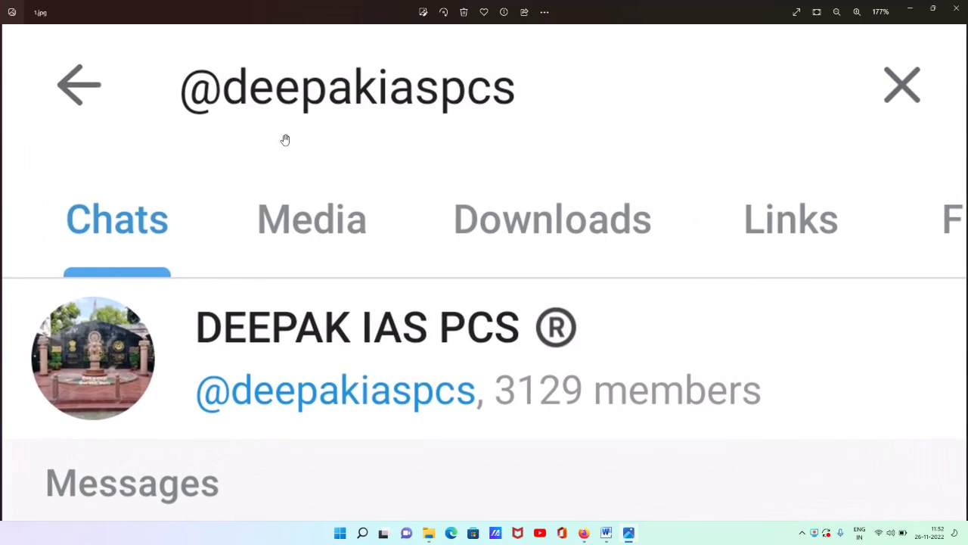
pyautogui.scroll(1, 112, 340)
pyautogui.scroll(8, 112, 339)
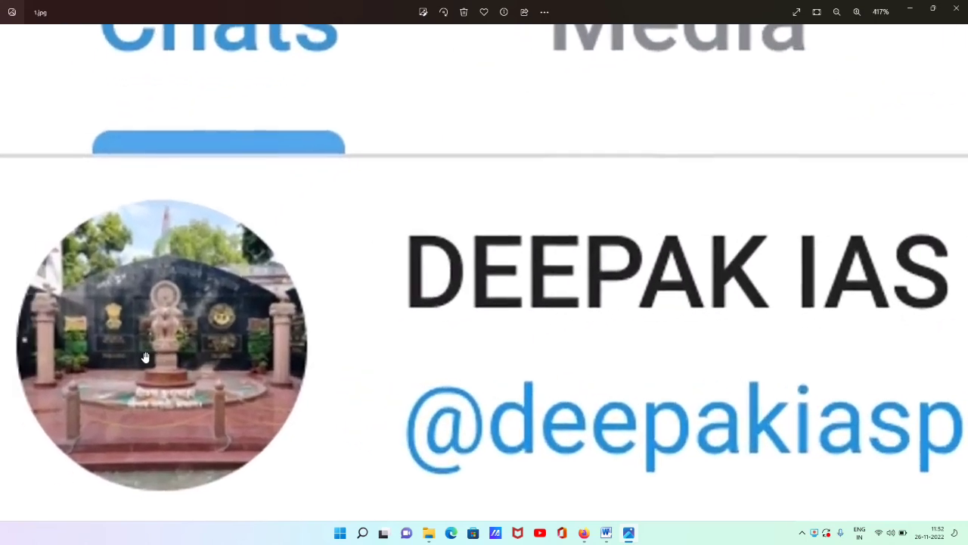
pyautogui.scroll(-4, 138, 362)
pyautogui.scroll(-3, 141, 351)
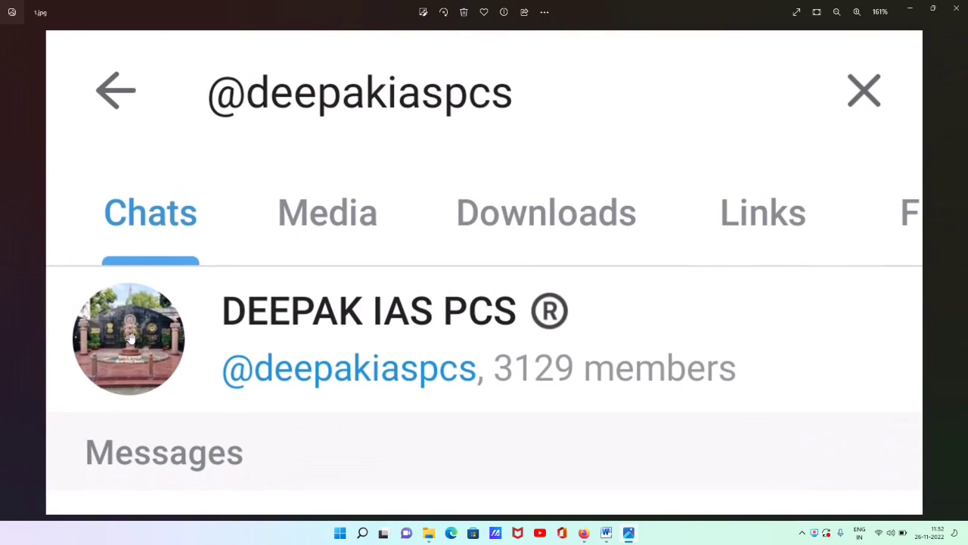
pyautogui.scroll(-2, 731, 217)
pyautogui.click(933, 9)
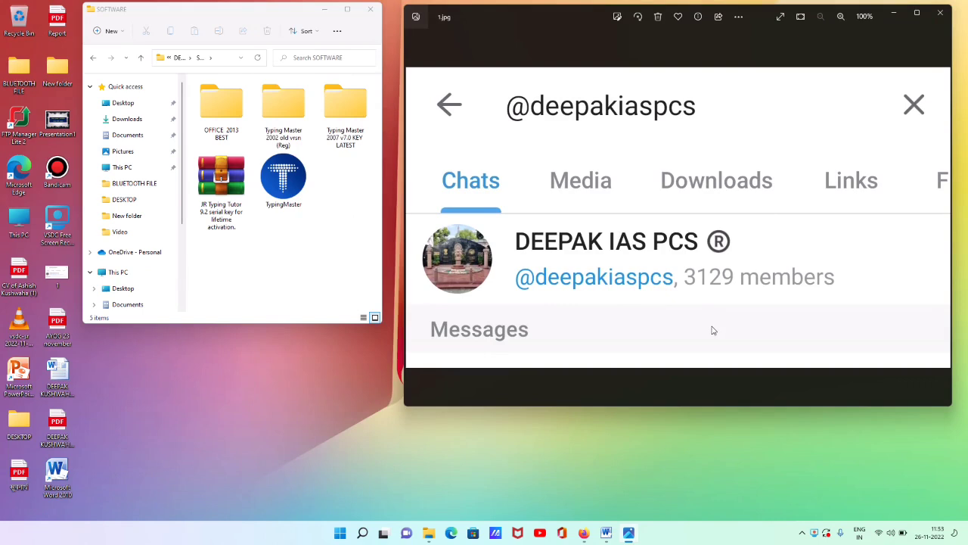
pyautogui.click(617, 462)
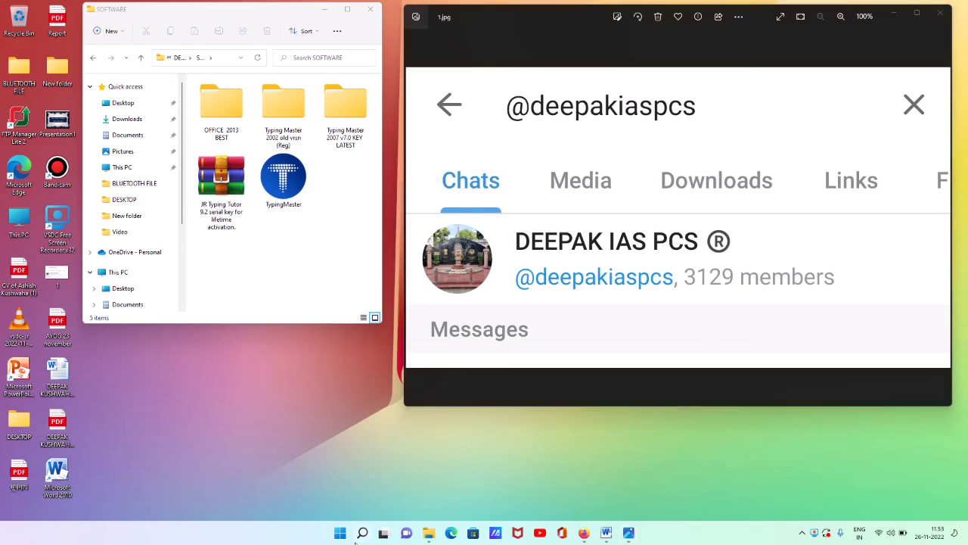
# Search Windows for 'LANGUA' and open the Language settings result
pyautogui.click(363, 532)
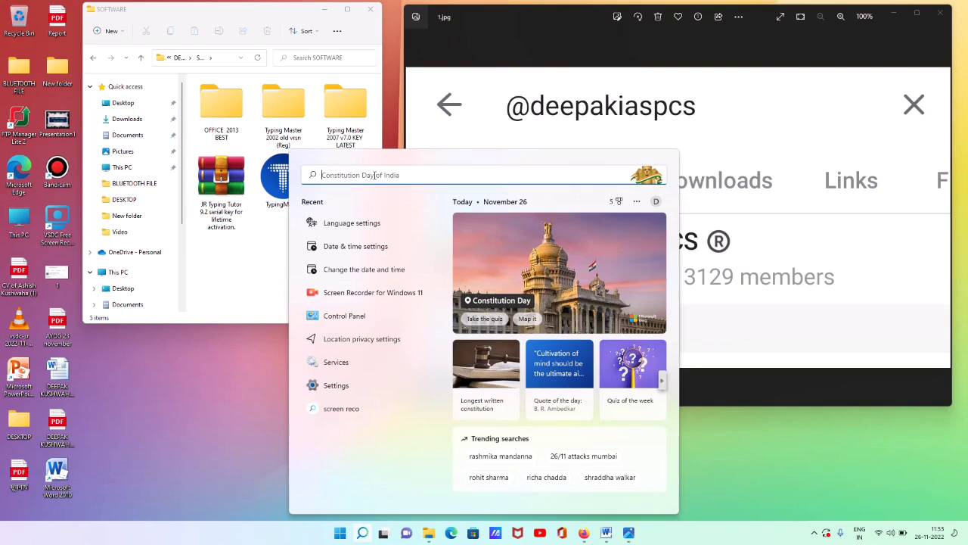
pyautogui.write('LANGUA')
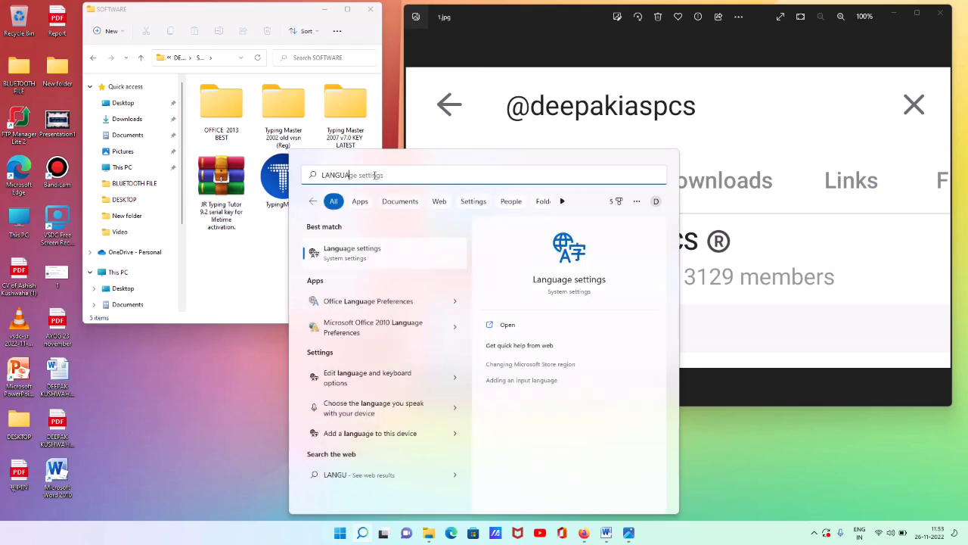
pyautogui.click(366, 260)
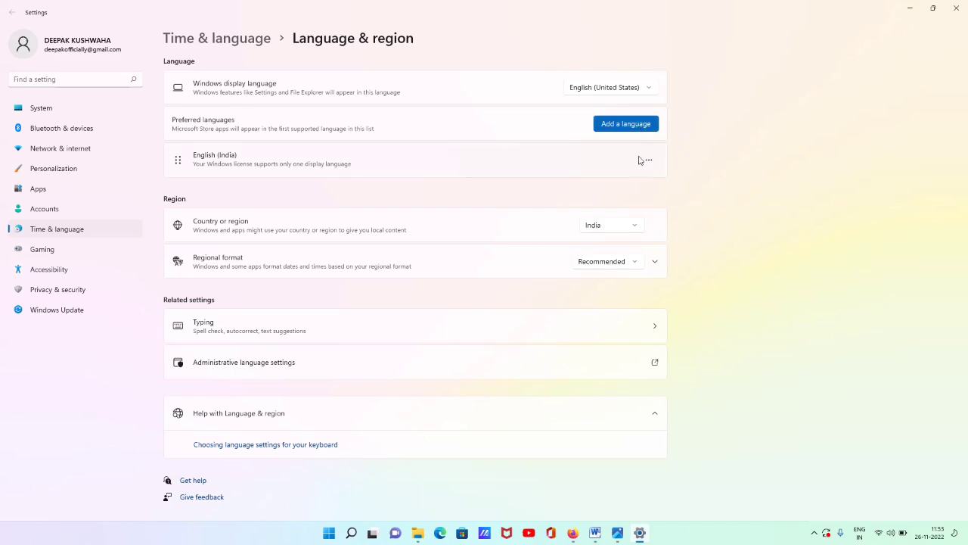
# Add a language, search 'HINDI', select Hindi and install it with its features
pyautogui.click(648, 126)
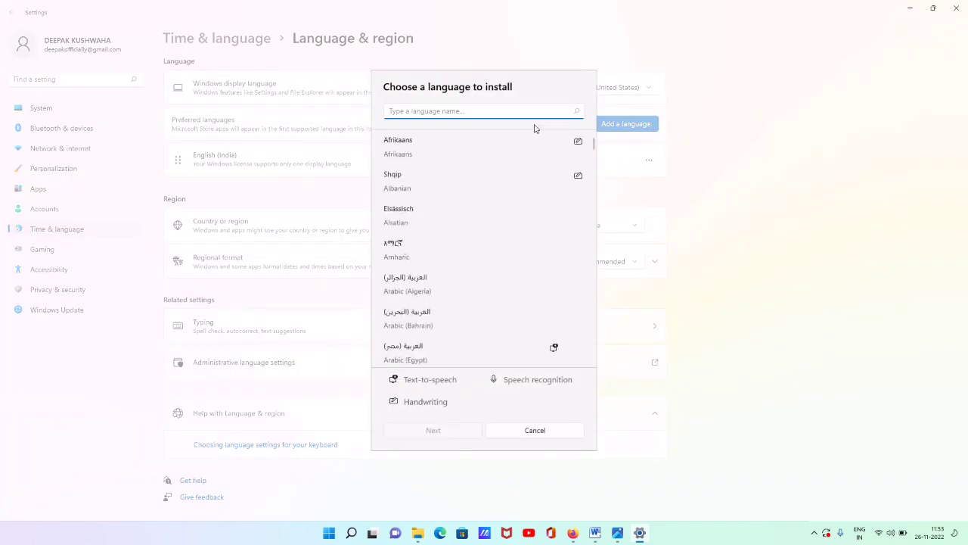
pyautogui.scroll(-3, 416, 220)
pyautogui.scroll(1, 414, 257)
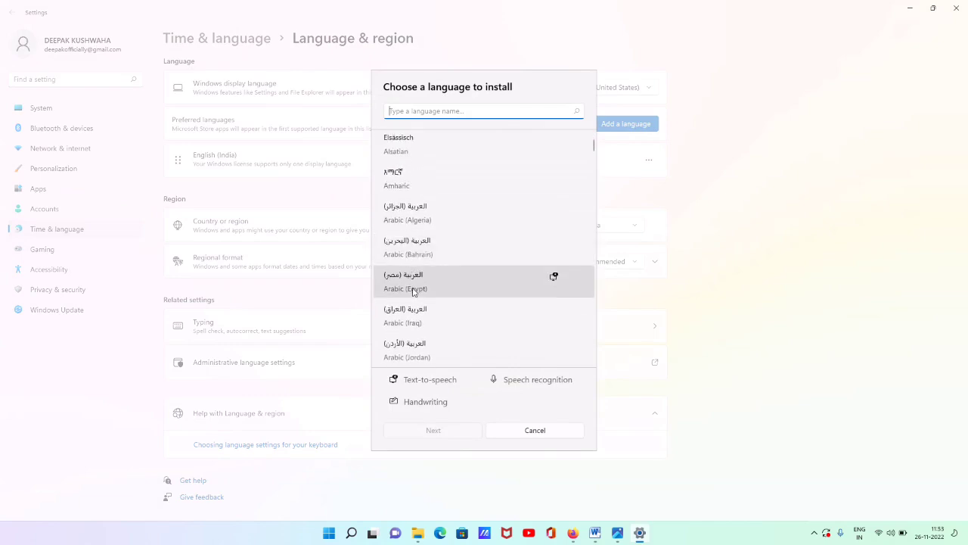
pyautogui.scroll(2, 416, 290)
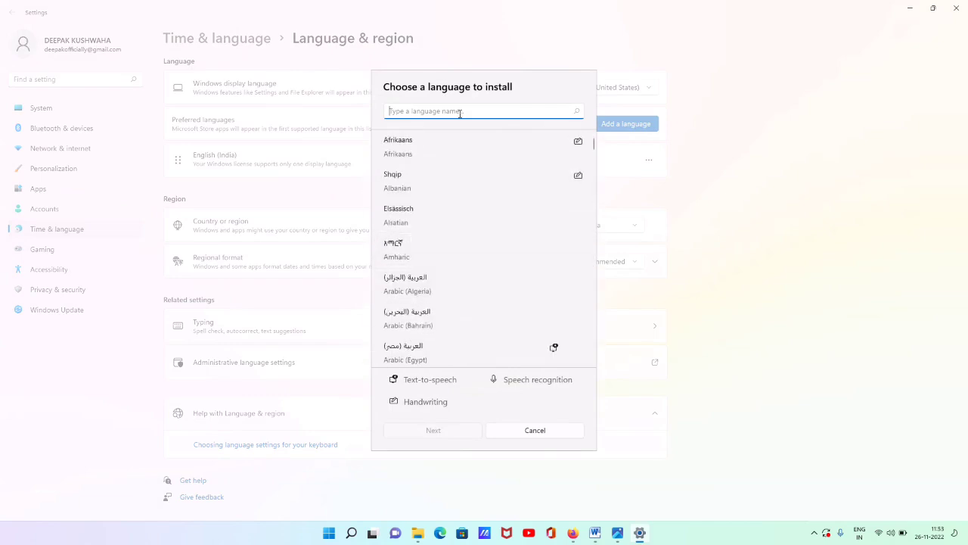
pyautogui.write('HINDI')
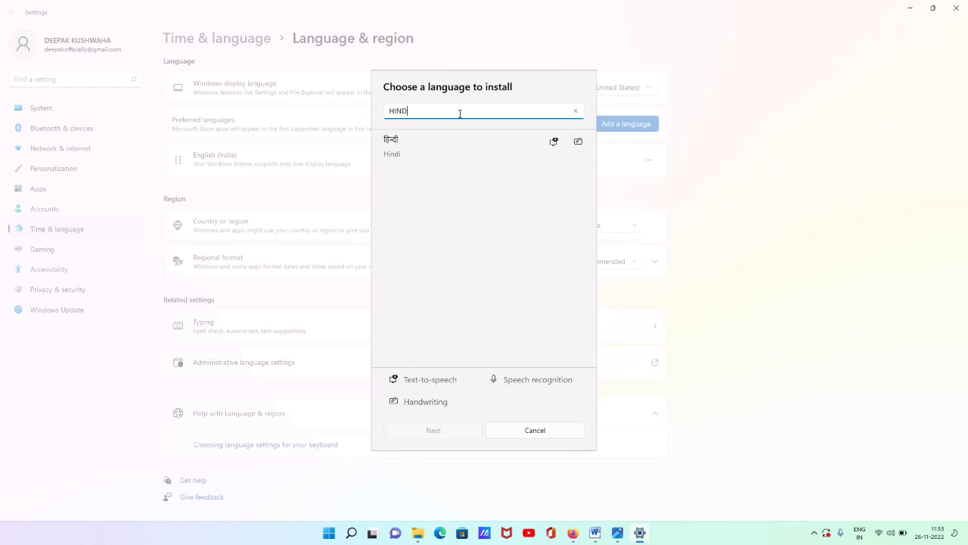
pyautogui.click(413, 155)
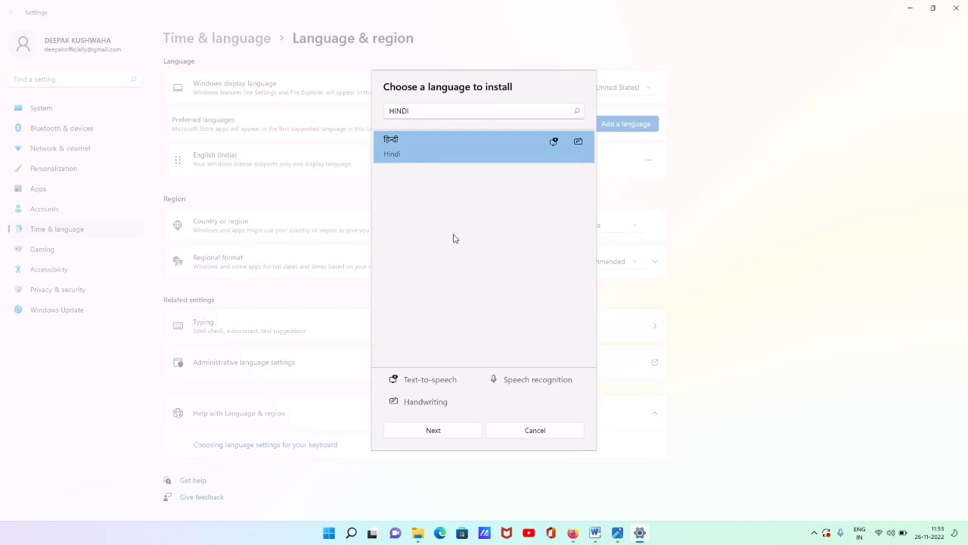
pyautogui.click(443, 439)
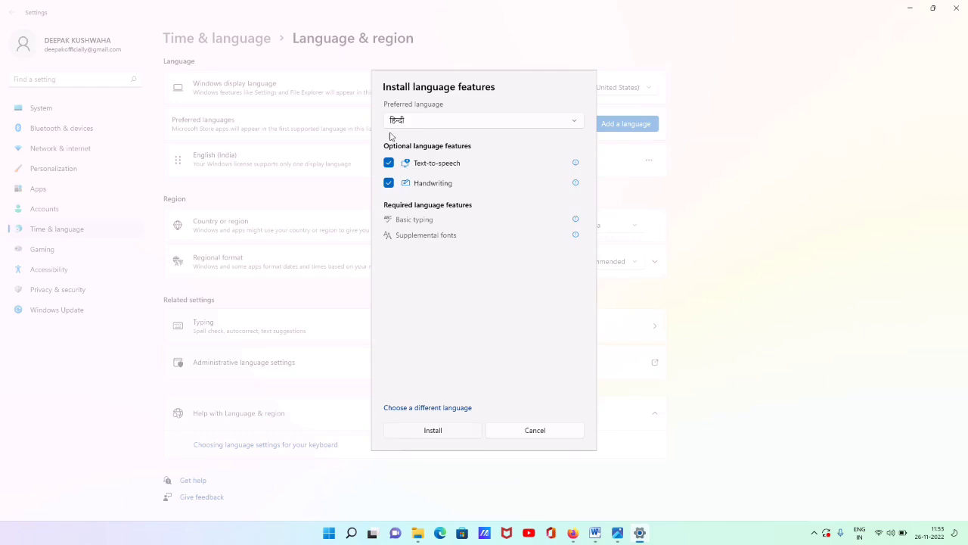
pyautogui.click(444, 431)
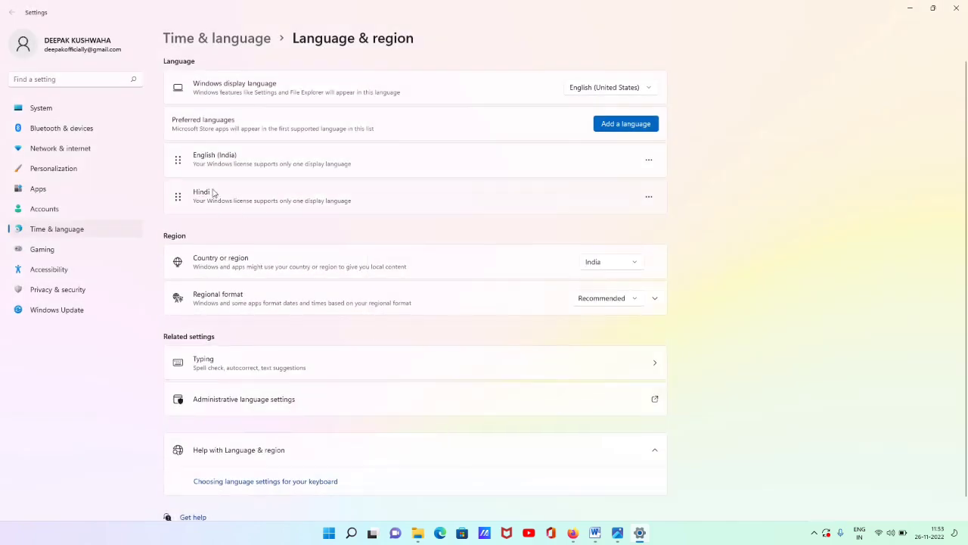
# Review Hindi's language options and available keyboards, then bring up the blank Word document
pyautogui.click(649, 196)
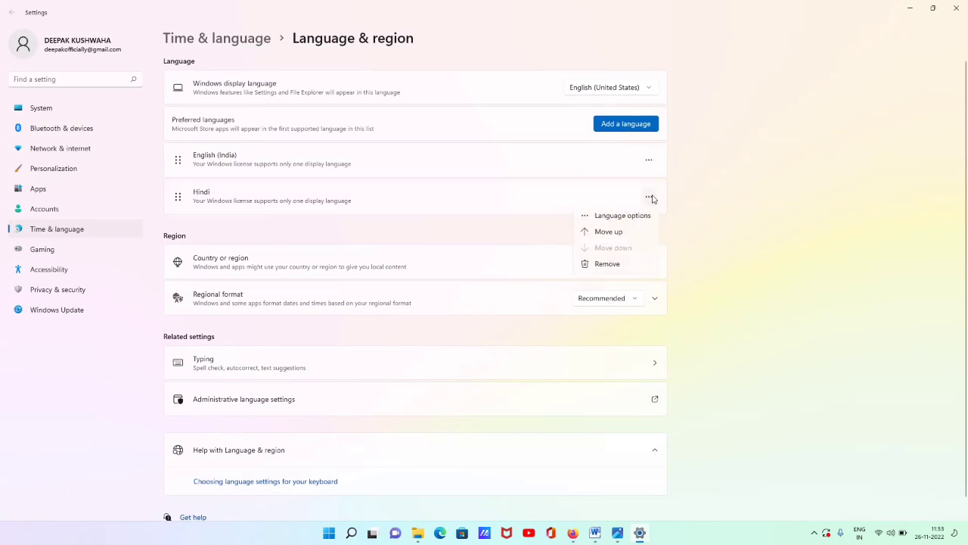
pyautogui.click(630, 219)
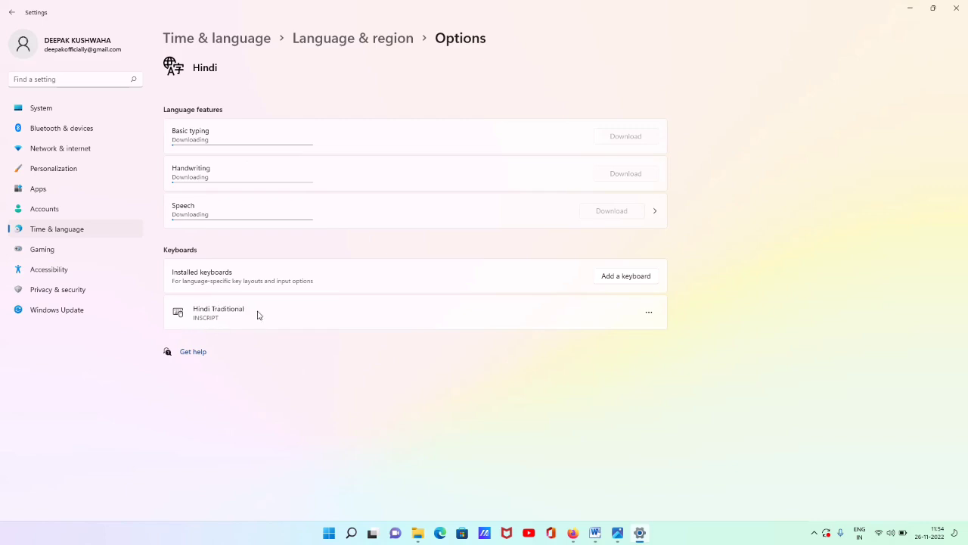
pyautogui.click(649, 315)
pyautogui.click(642, 278)
pyautogui.click(636, 278)
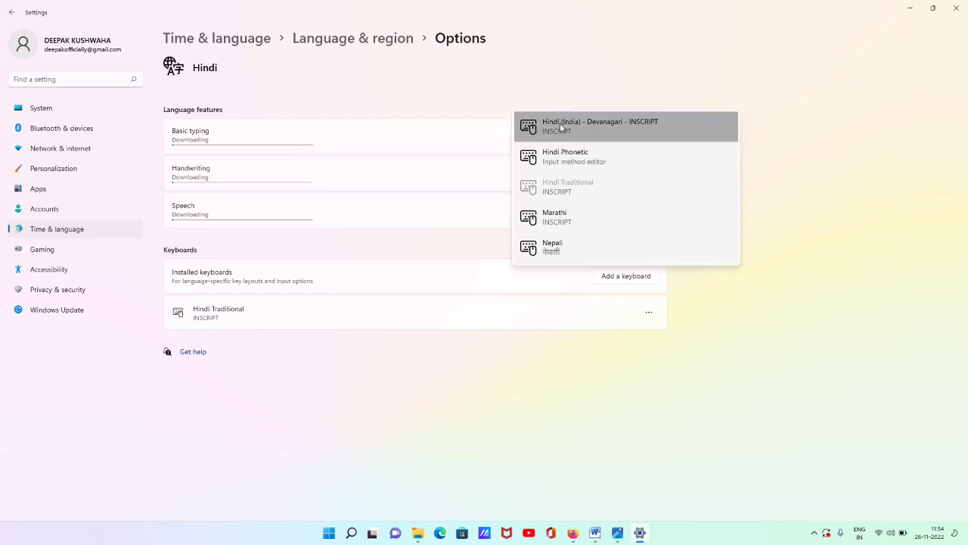
pyautogui.click(533, 382)
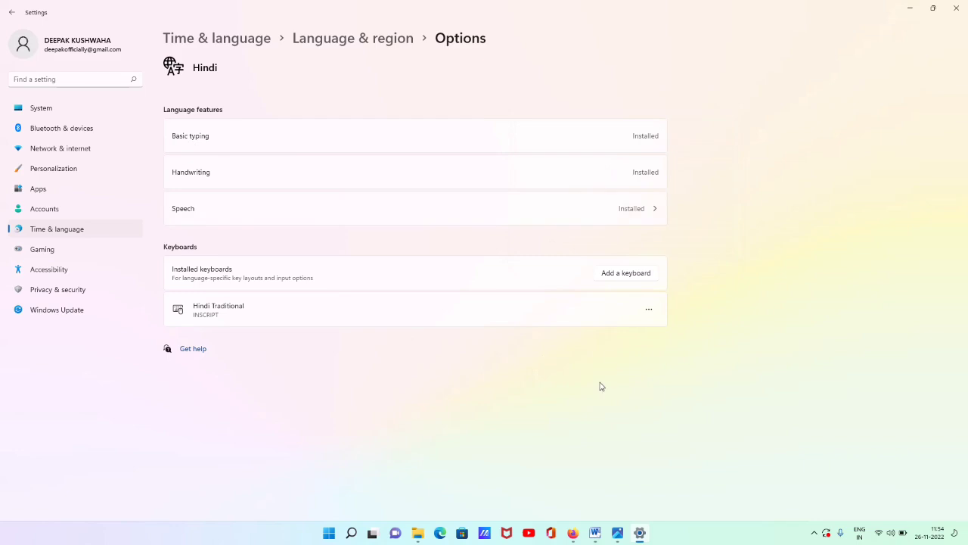
pyautogui.click(595, 533)
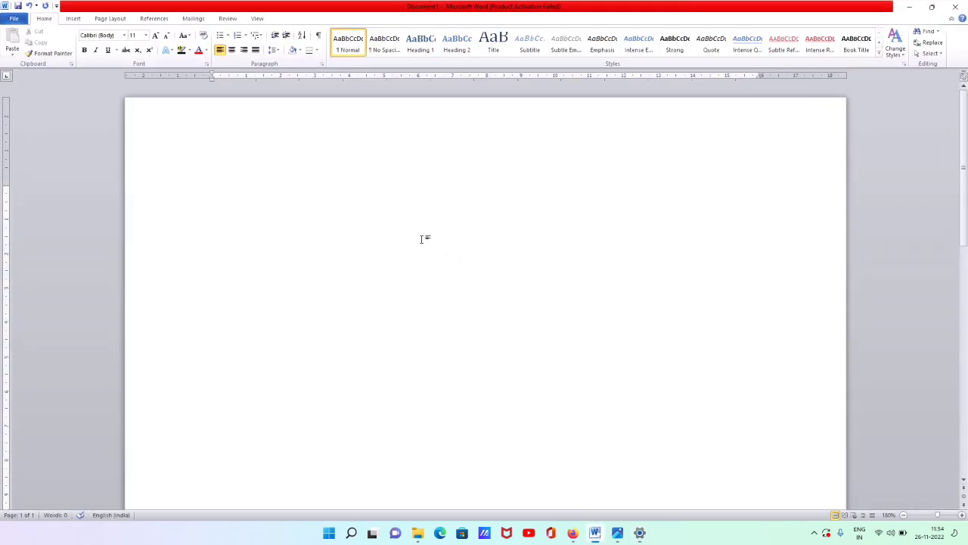
# Grow the font to 22, switch input to Hindi, type a two-word name in Devanagari, then minimise Word
pyautogui.click(156, 36)
pyautogui.click(155, 36)
pyautogui.click(155, 35)
pyautogui.click(155, 36)
pyautogui.press('alt')
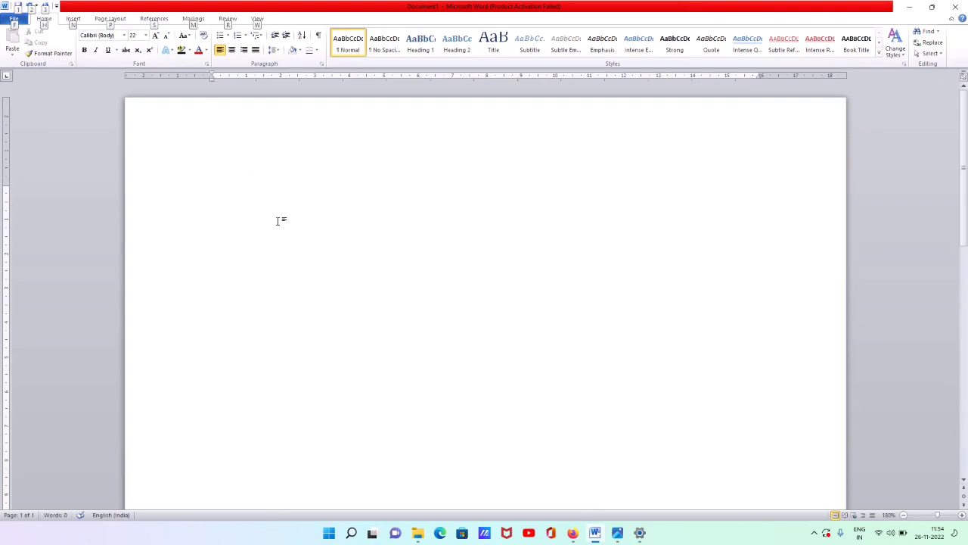
pyautogui.hotkey('alt', 'shift')
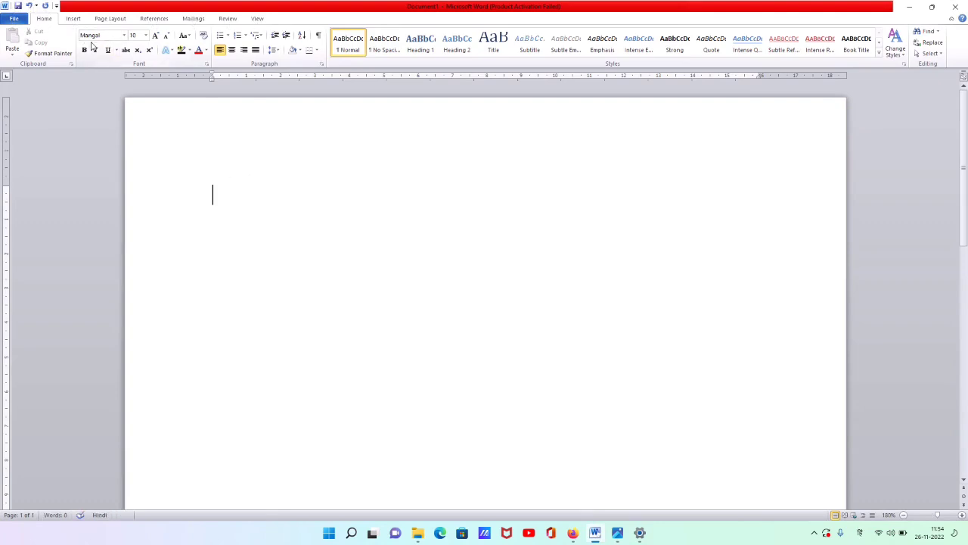
pyautogui.hotkey('alt', 'shift')
pyautogui.hotkey('alt', 'shift')
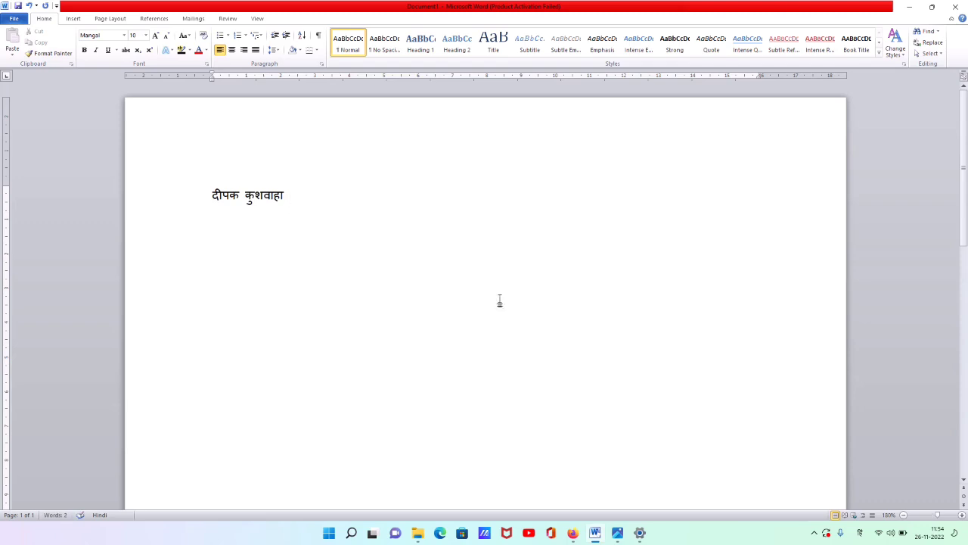
pyautogui.click(911, 7)
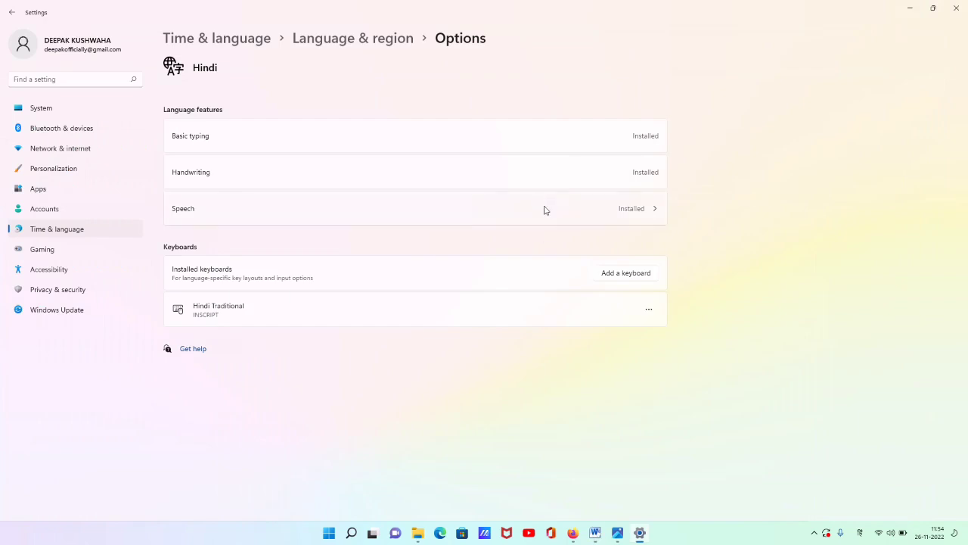
# In Firefox, switch the keyboard from Hindi to English and search Google for bhashaindia
pyautogui.click(572, 532)
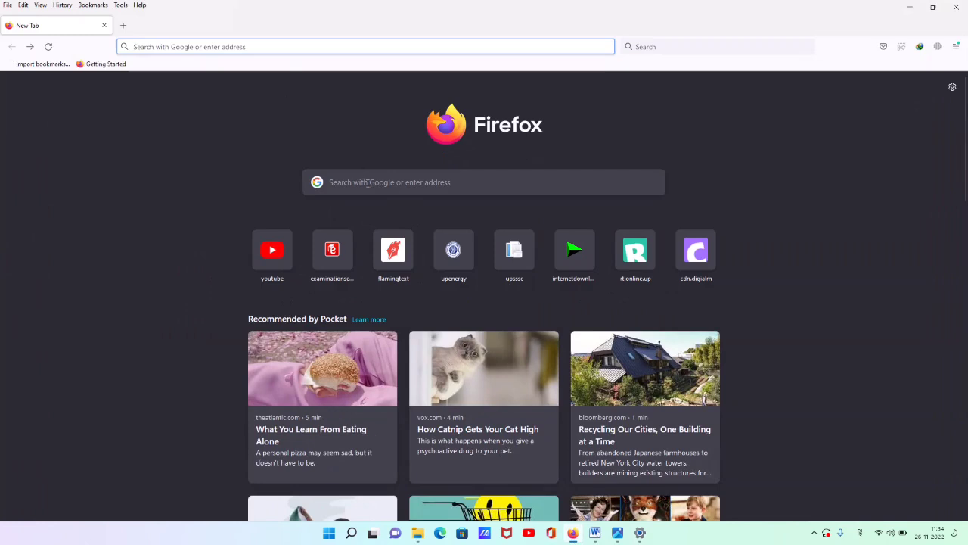
pyautogui.click(284, 47)
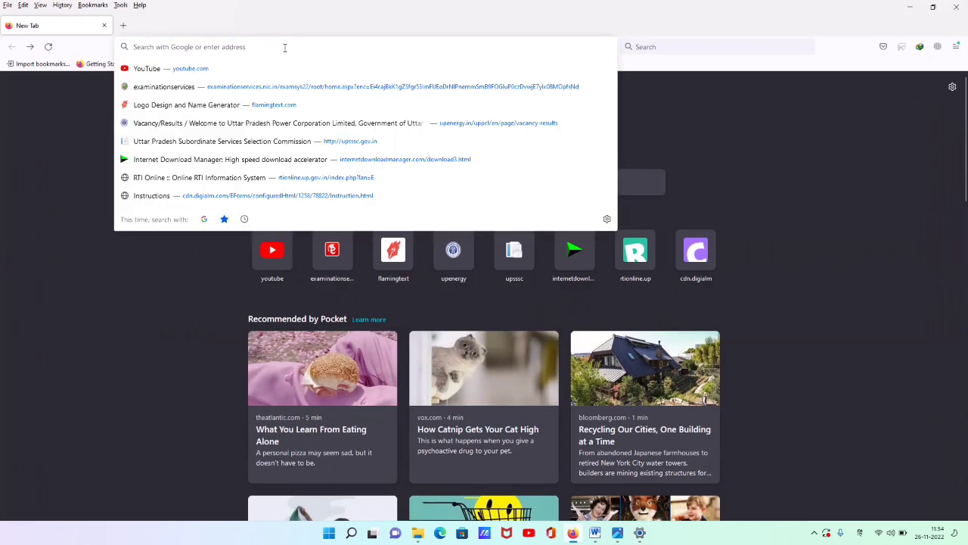
pyautogui.write('वपोपो')
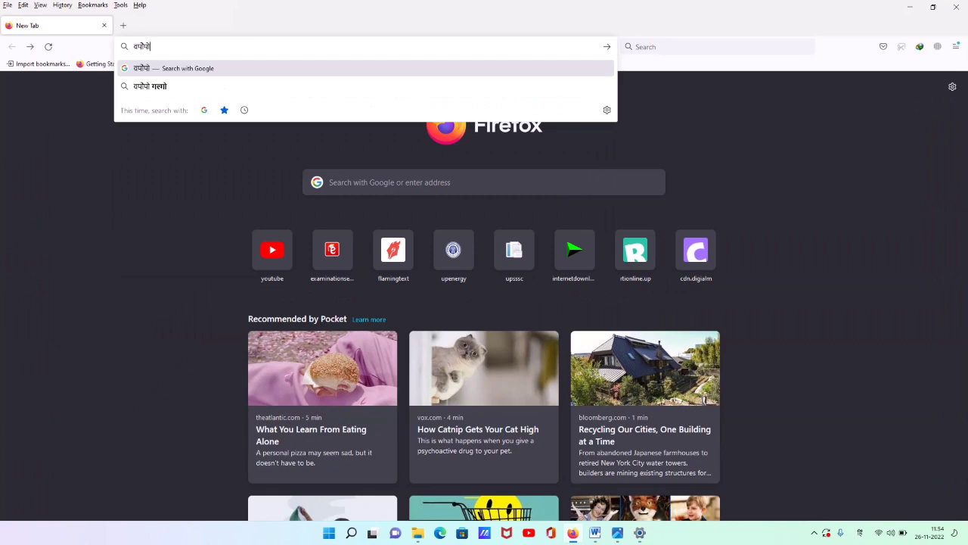
pyautogui.hotkey('alt', 'shift')
pyautogui.press('BackSpace')
pyautogui.press('BackSpace')
pyautogui.press('BackSpace')
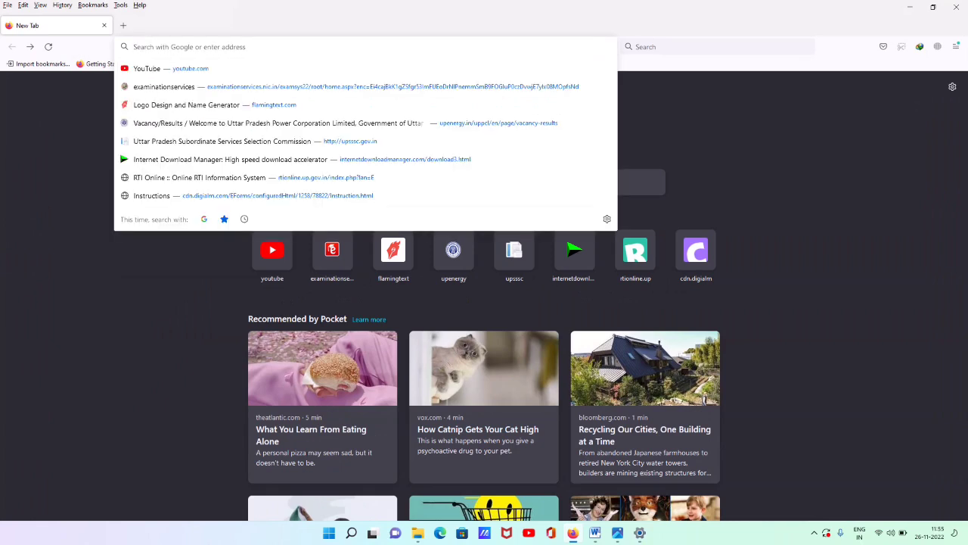
pyautogui.write('BHAS')
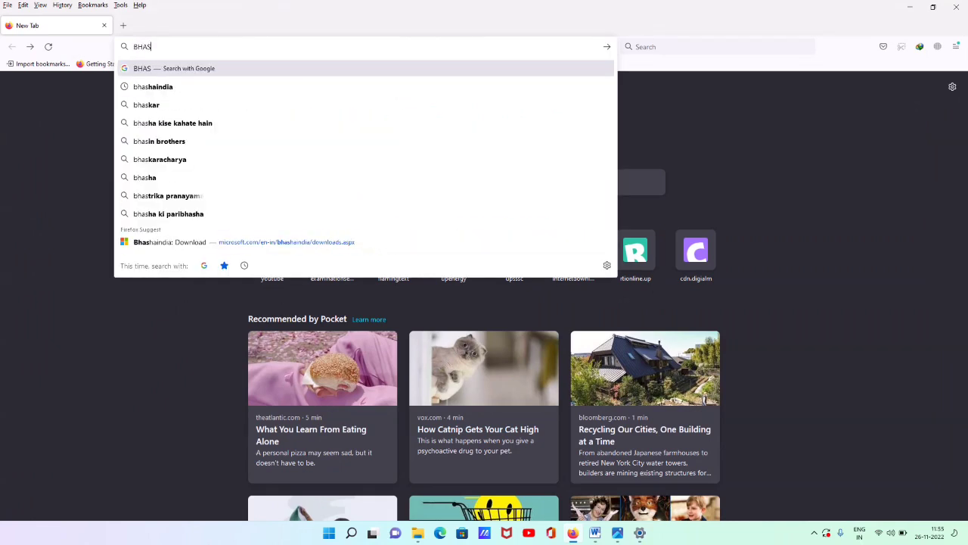
pyautogui.click(207, 87)
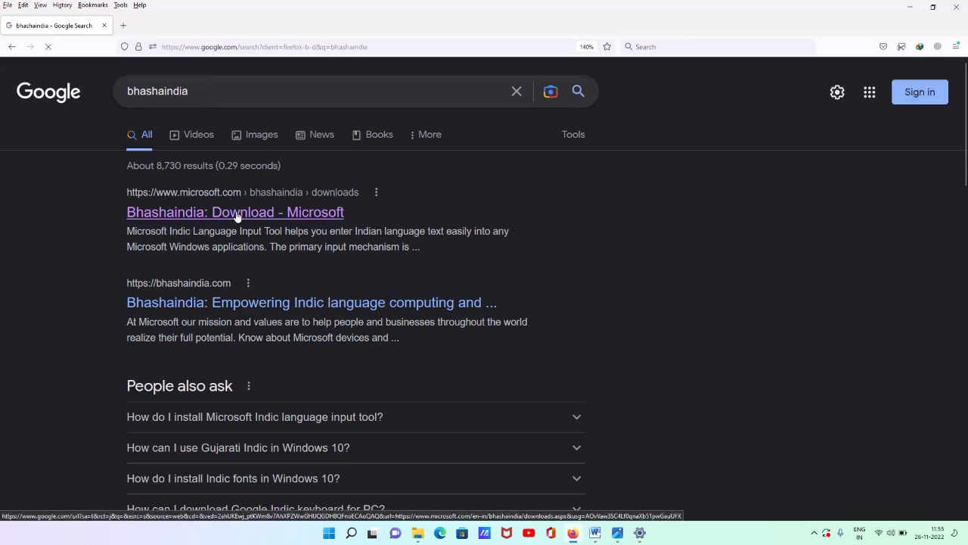
# Open Microsoft's Bhashaindia download page and scroll down to the Indic Input 3 table
pyautogui.click(236, 214)
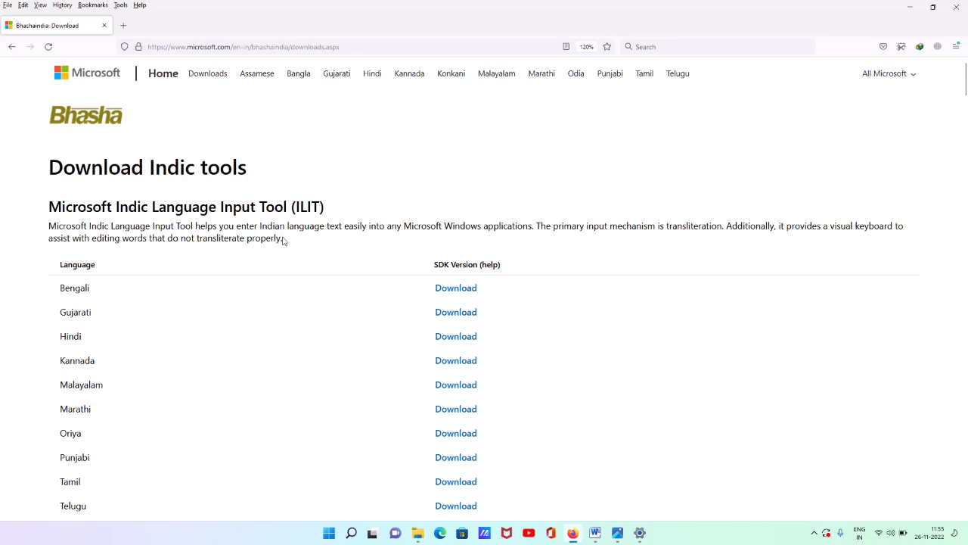
pyautogui.scroll(-5, 348, 280)
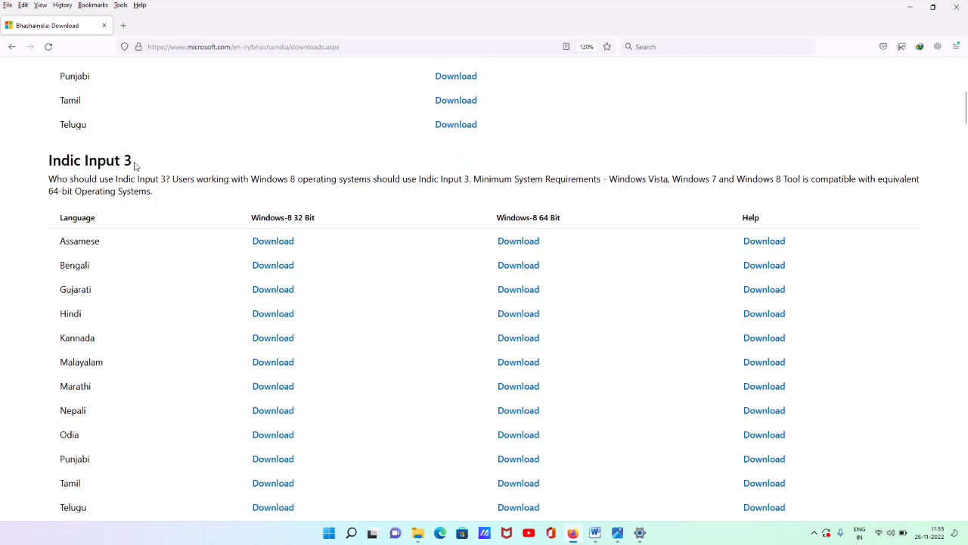
pyautogui.scroll(-5, 154, 201)
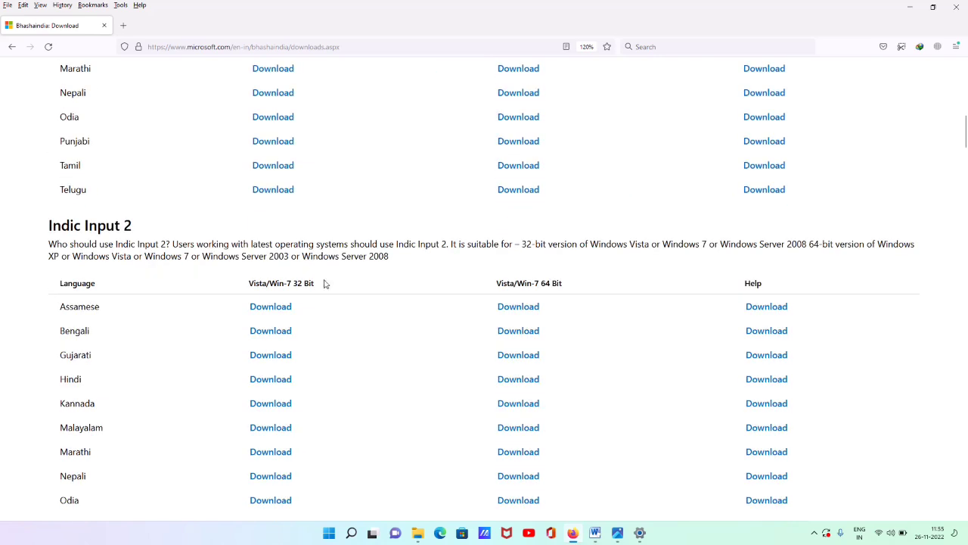
pyautogui.scroll(-9, 276, 318)
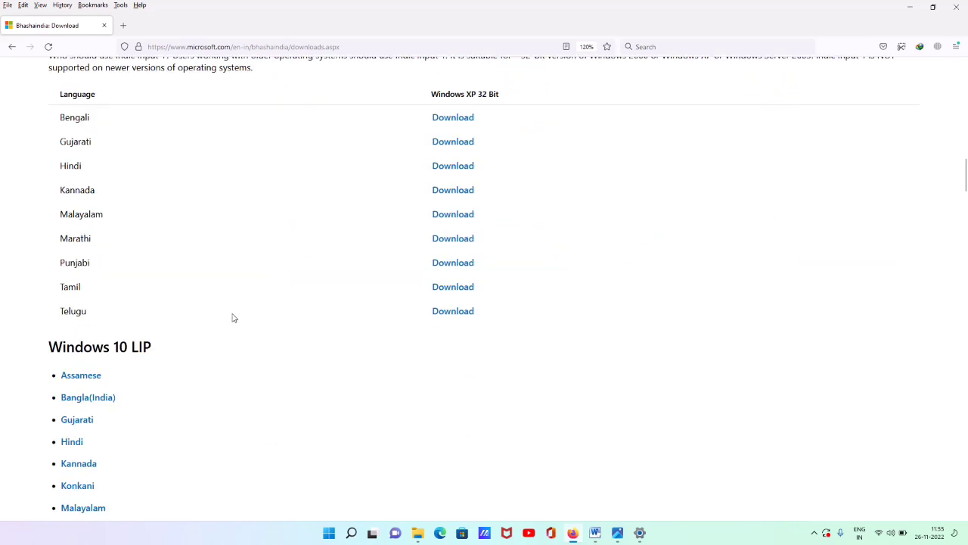
pyautogui.scroll(-4, 236, 319)
pyautogui.scroll(12, 95, 348)
pyautogui.scroll(12, 99, 349)
pyautogui.scroll(-4, 145, 279)
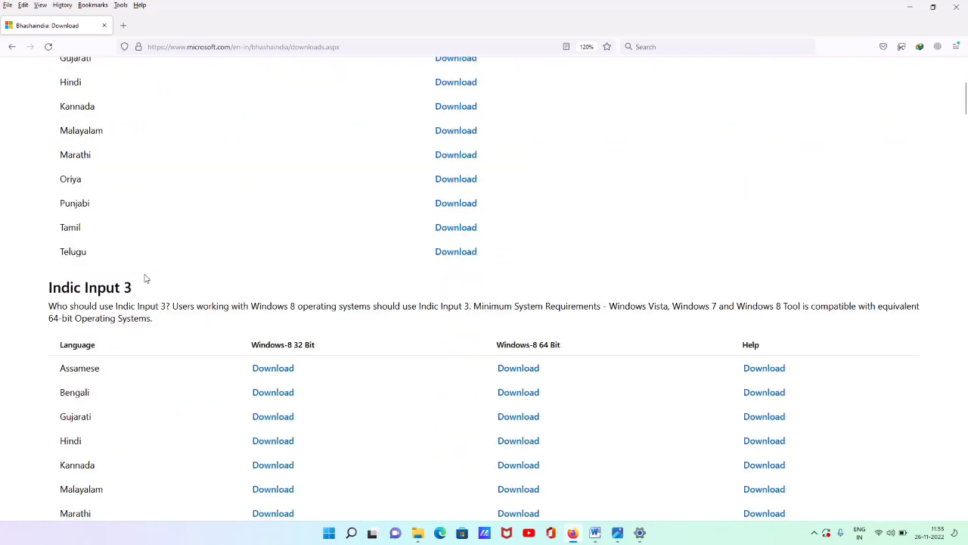
pyautogui.scroll(-2, 151, 288)
# Highlight the Hindi row's 32-bit and help download links in the Indic Input 3 table
pyautogui.moveTo(242, 315); pyautogui.dragTo(302, 316)
pyautogui.click(331, 340)
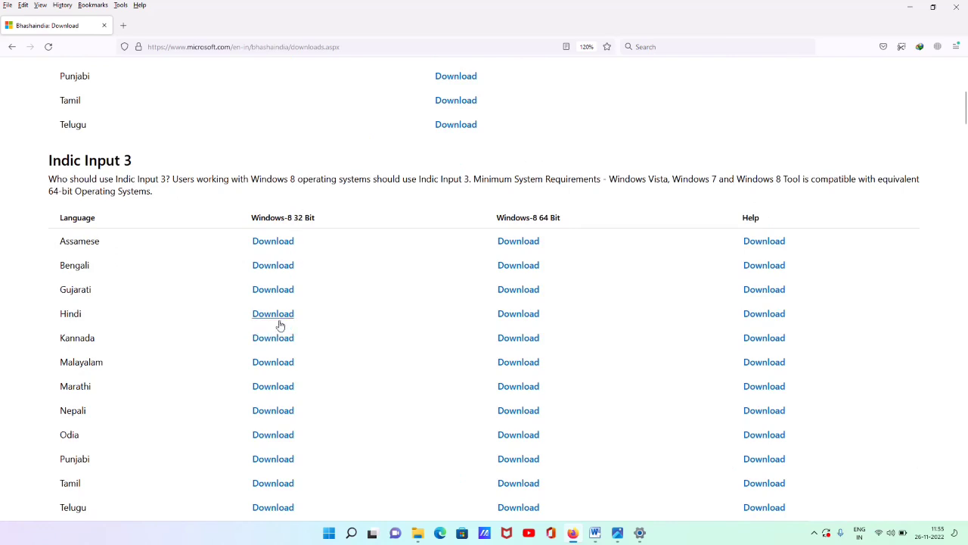
pyautogui.moveTo(489, 318); pyautogui.dragTo(643, 318)
pyautogui.moveTo(731, 313); pyautogui.dragTo(782, 315)
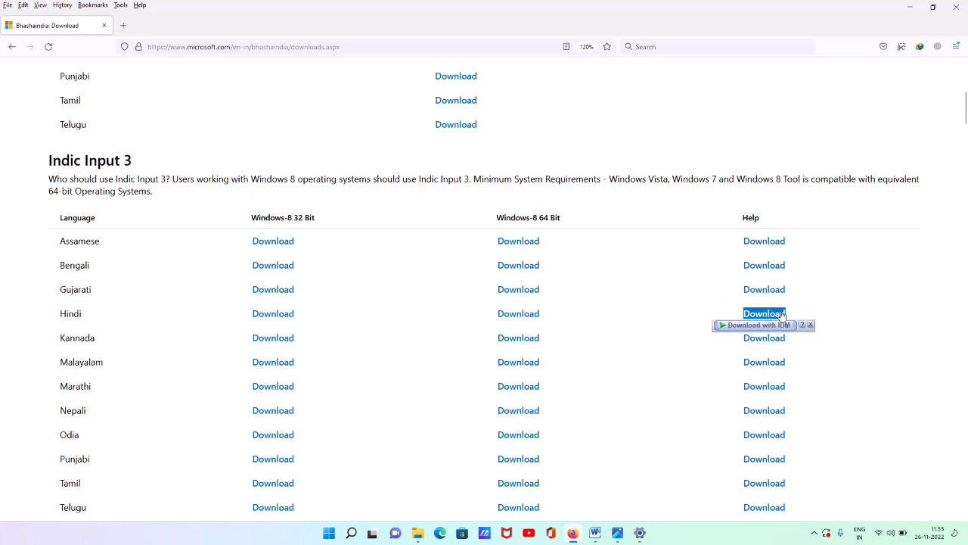
pyautogui.click(808, 303)
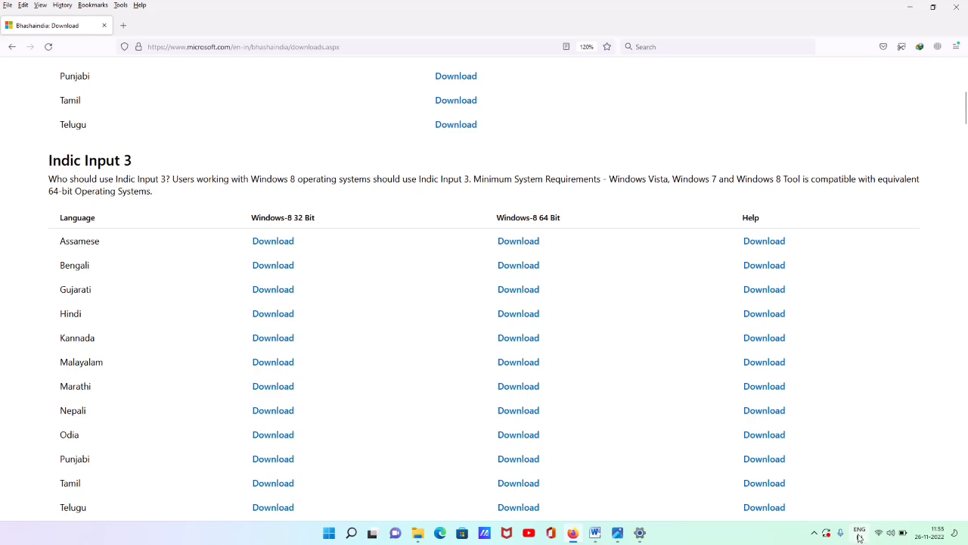
# Switch the keyboard layout to English (India)
pyautogui.click(859, 533)
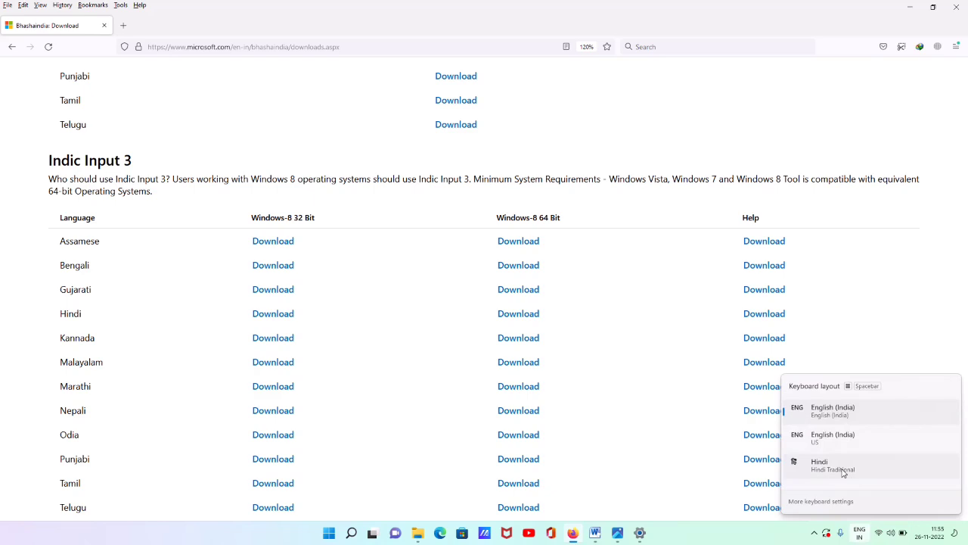
pyautogui.click(863, 538)
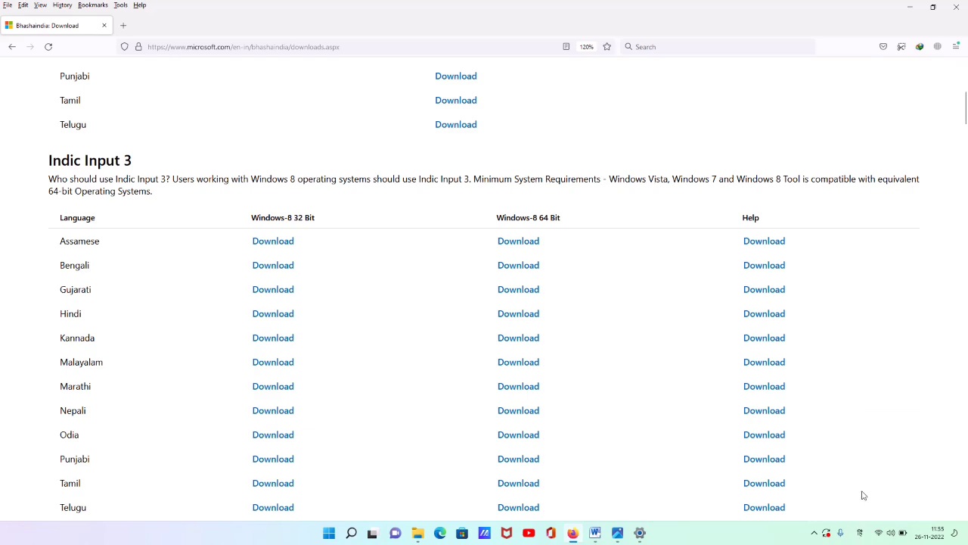
pyautogui.hotkey('alt', 'shift')
# Switch the keyboard layout to Hindi and back to English (India) from the taskbar
pyautogui.click(858, 538)
pyautogui.click(839, 464)
pyautogui.click(858, 533)
pyautogui.click(836, 411)
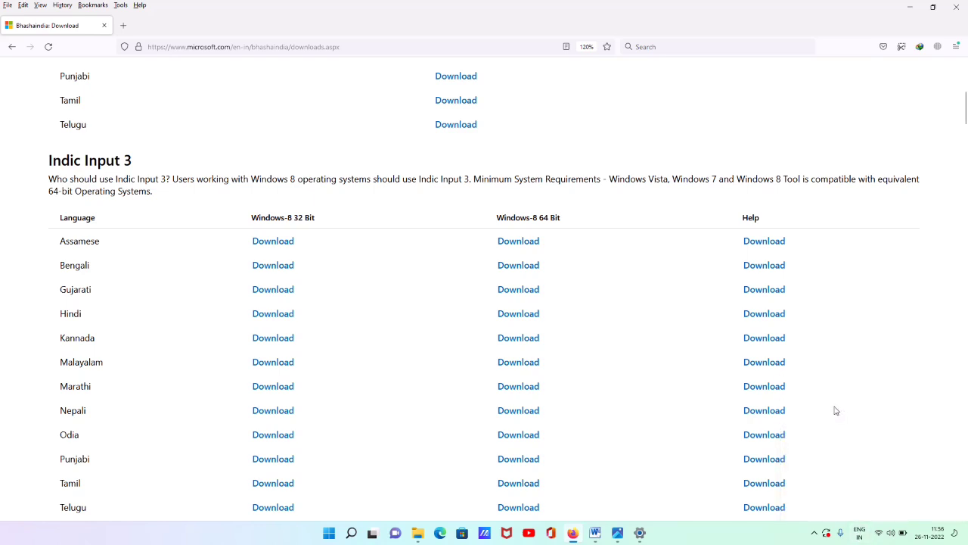
# Minimize Firefox, return Settings to Language & region, and minimize Settings
pyautogui.click(907, 8)
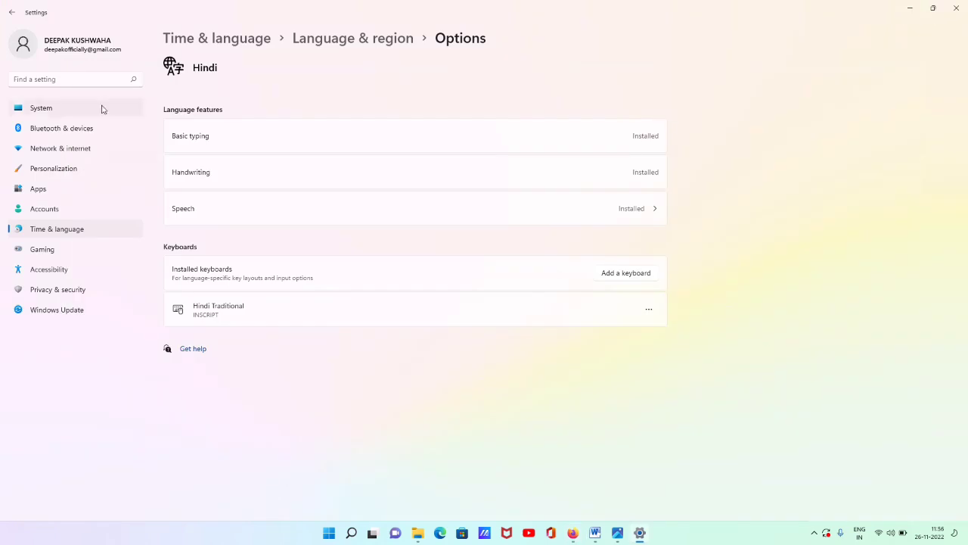
pyautogui.click(12, 12)
pyautogui.click(910, 9)
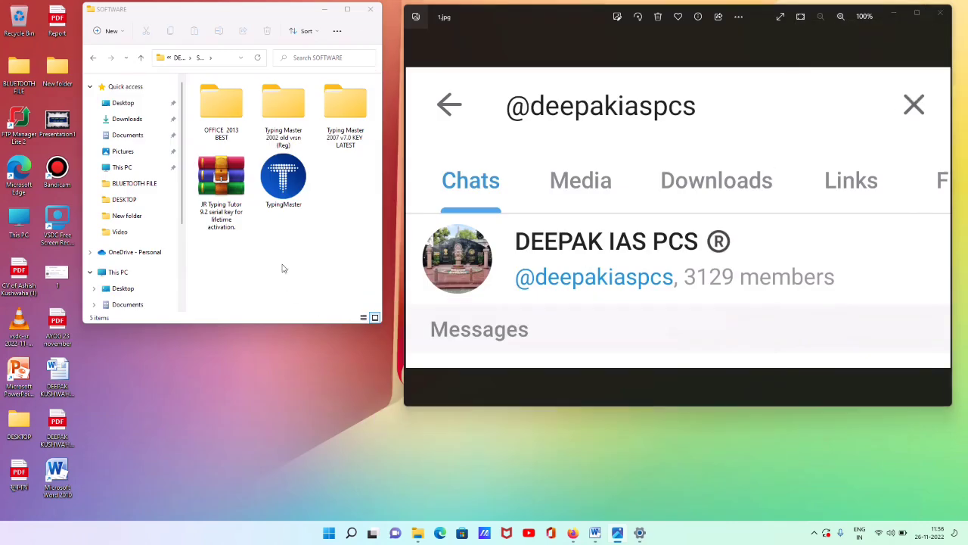
# Open the JR Typing Tutor 9.2 zip in WinRAR, dismiss the licence prompt, and run Setup 9.2.exe
pyautogui.click(221, 189)
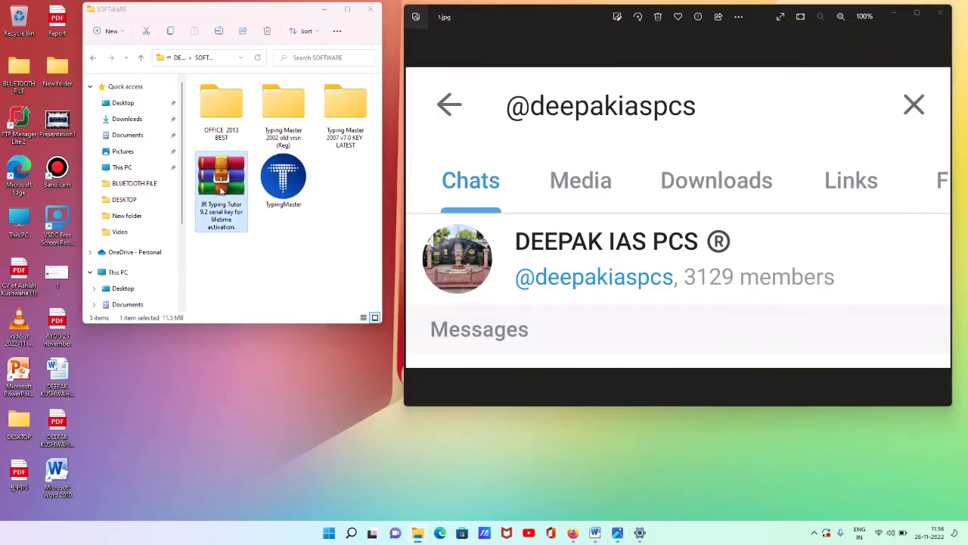
pyautogui.doubleClick(221, 190)
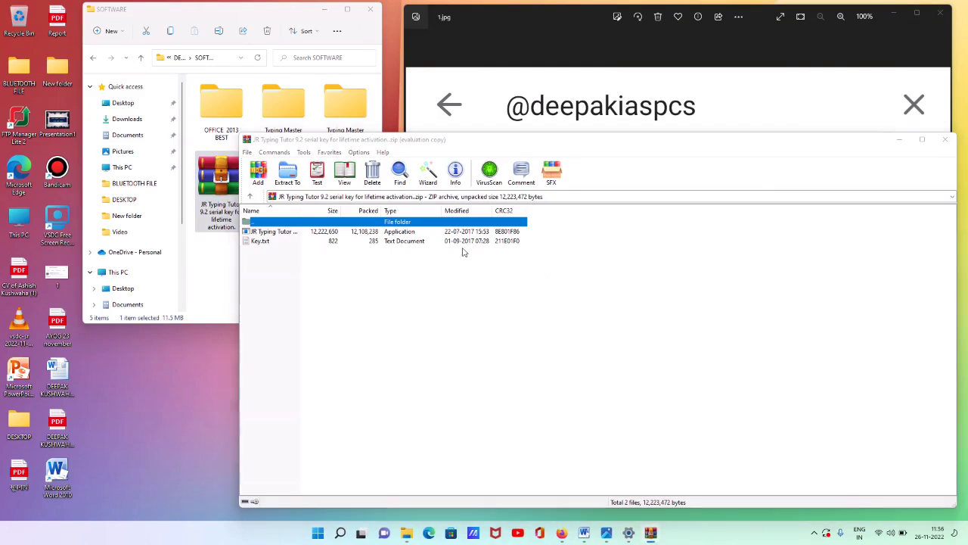
pyautogui.click(675, 283)
pyautogui.doubleClick(266, 235)
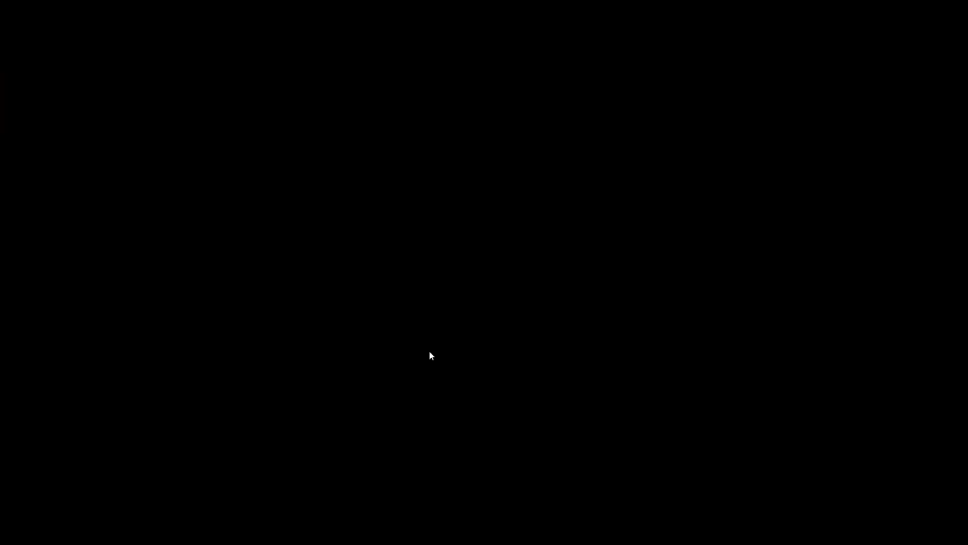
# Approve the UAC prompt, accept the licence, and install the typing tutor to the default Program Files folder
pyautogui.click(429, 350)
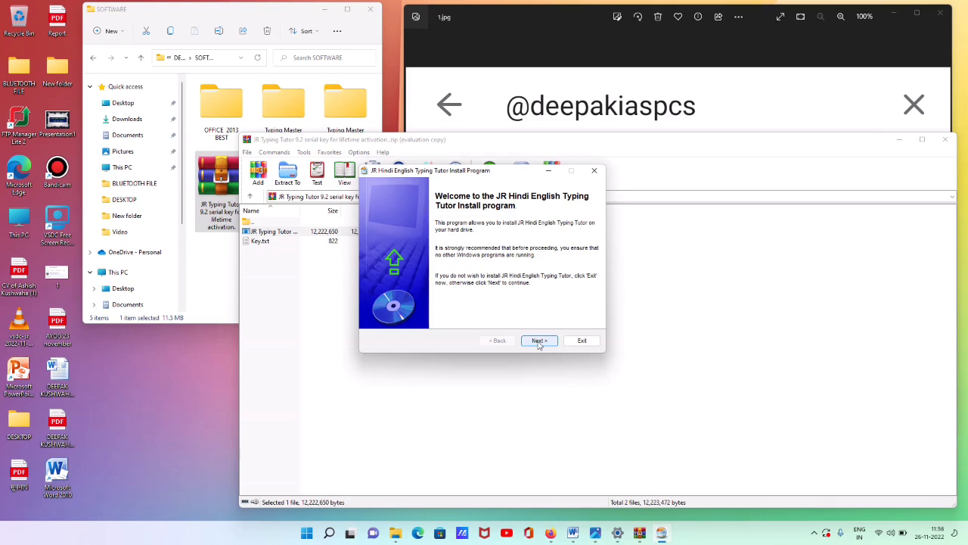
pyautogui.click(538, 341)
pyautogui.click(538, 341)
pyautogui.click(424, 309)
pyautogui.click(539, 341)
pyautogui.click(539, 341)
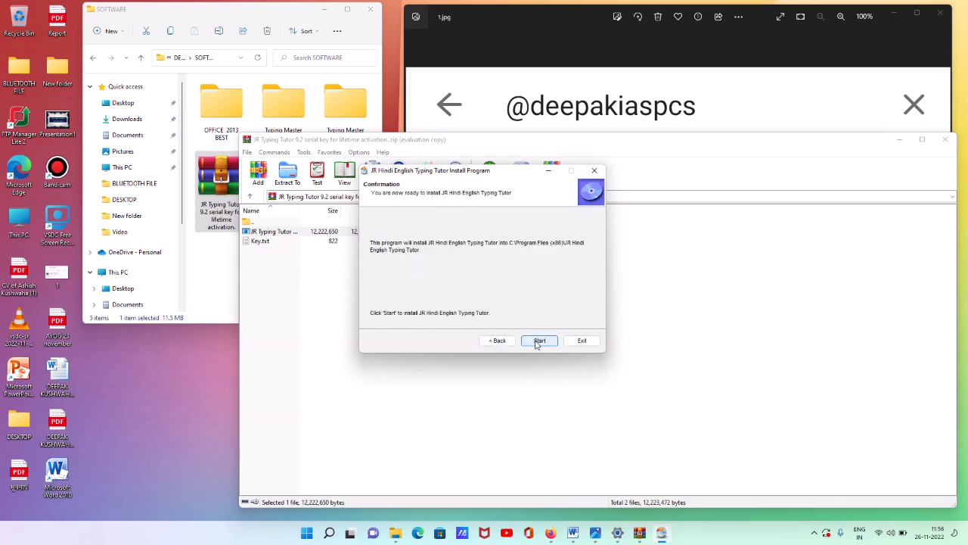
pyautogui.click(538, 341)
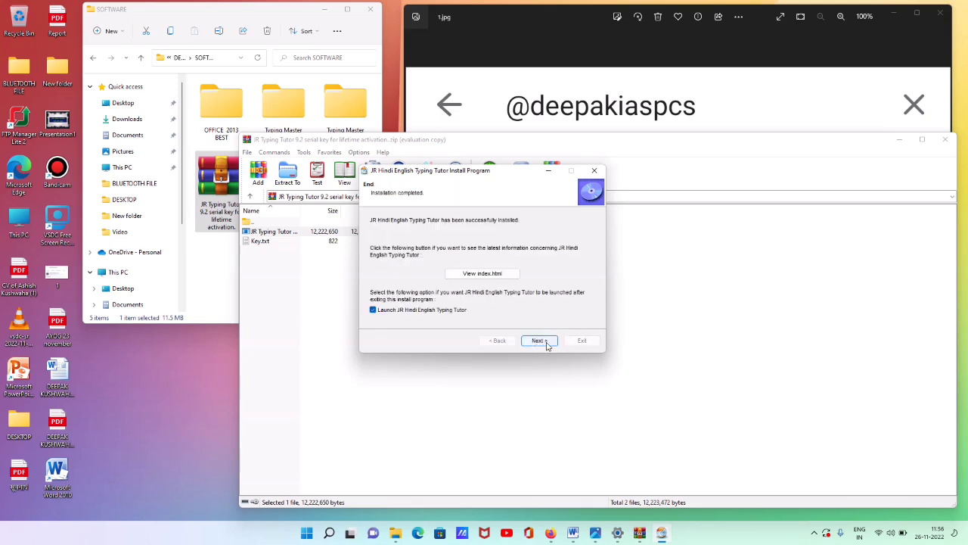
pyautogui.click(538, 341)
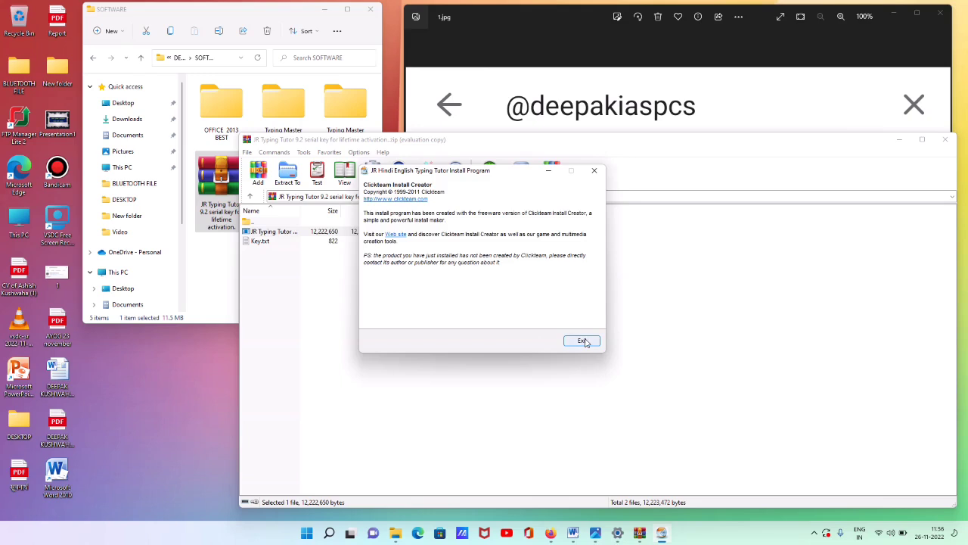
pyautogui.click(581, 340)
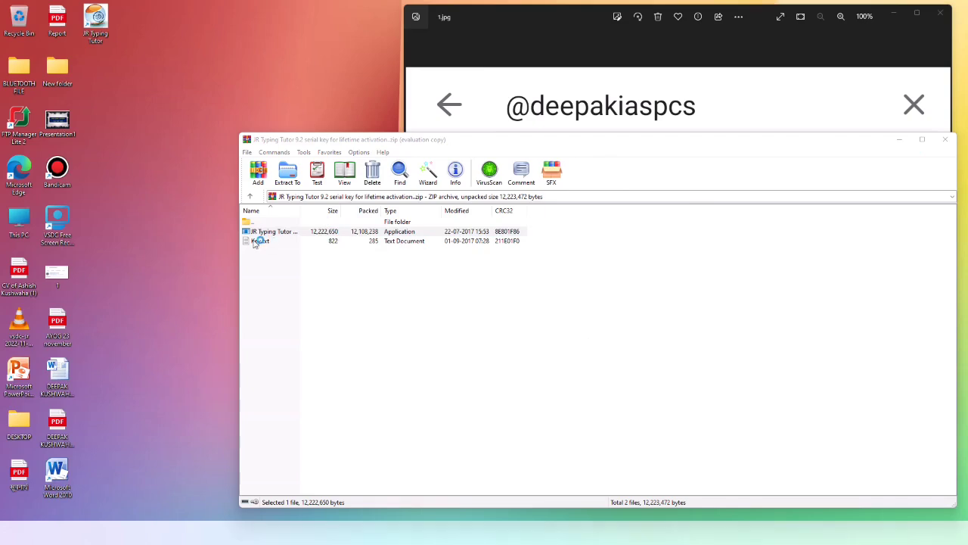
# Minimize WinRAR and Photos, then dismiss JR Typing Tutor's 'Too old version' warning
pyautogui.click(900, 139)
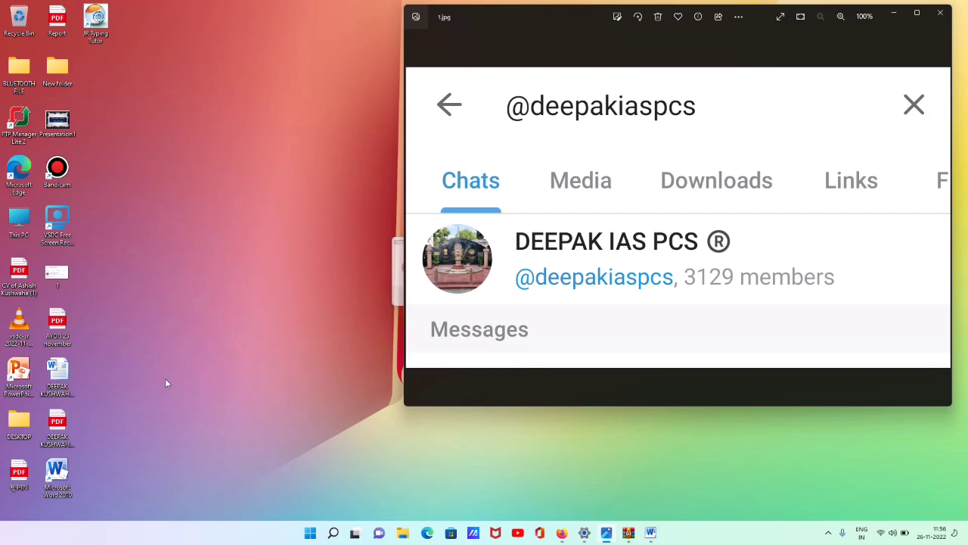
pyautogui.click(893, 13)
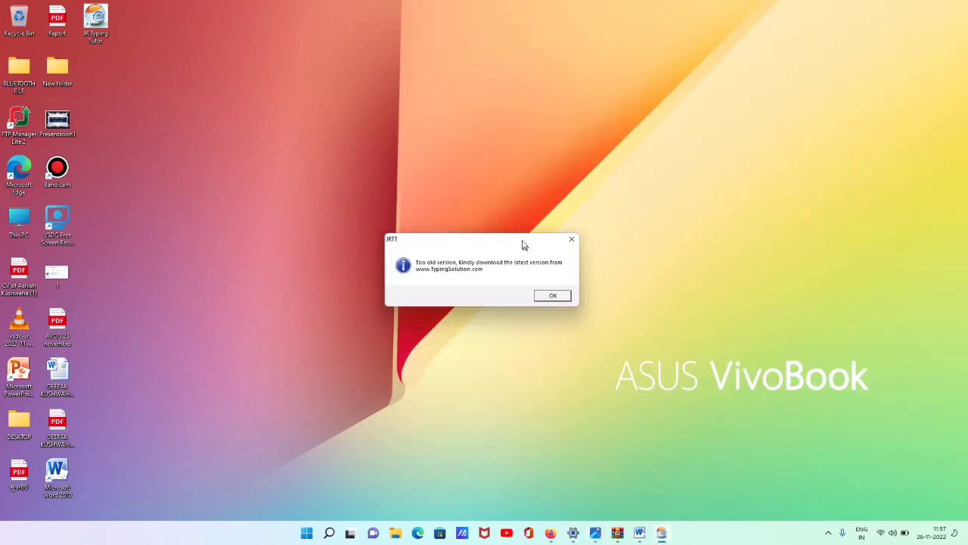
pyautogui.moveTo(522, 243); pyautogui.dragTo(512, 215)
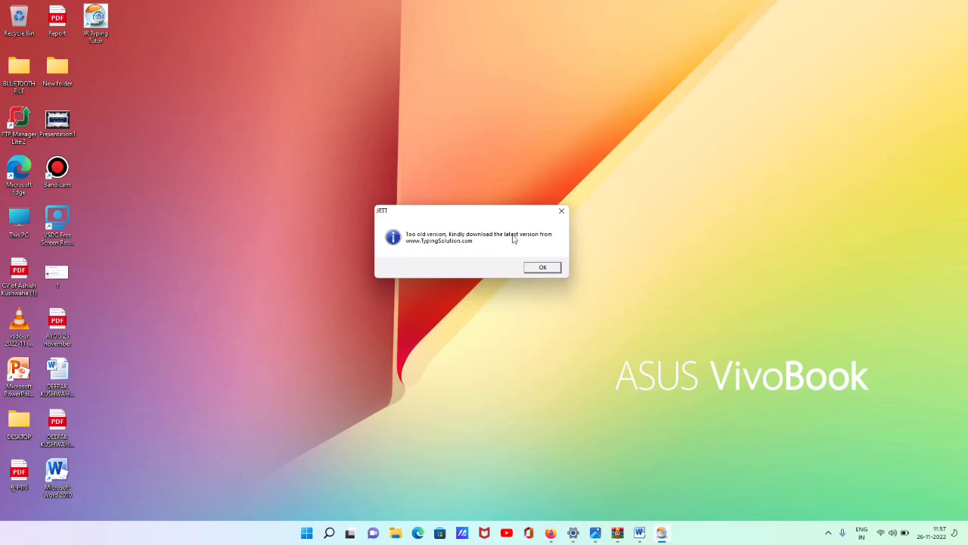
pyautogui.click(561, 212)
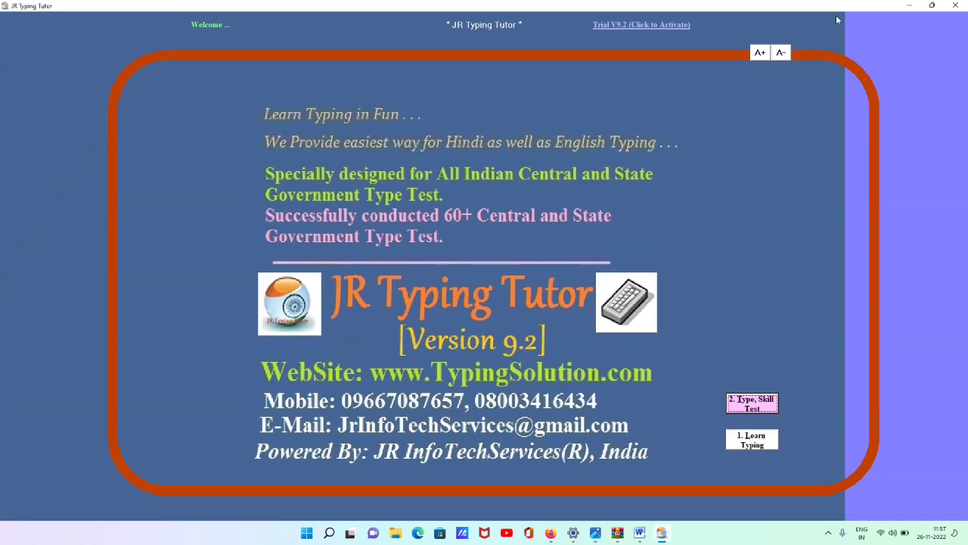
# Close JR Typing Tutor and restore the Photos window showing 1.jpg
pyautogui.click(956, 6)
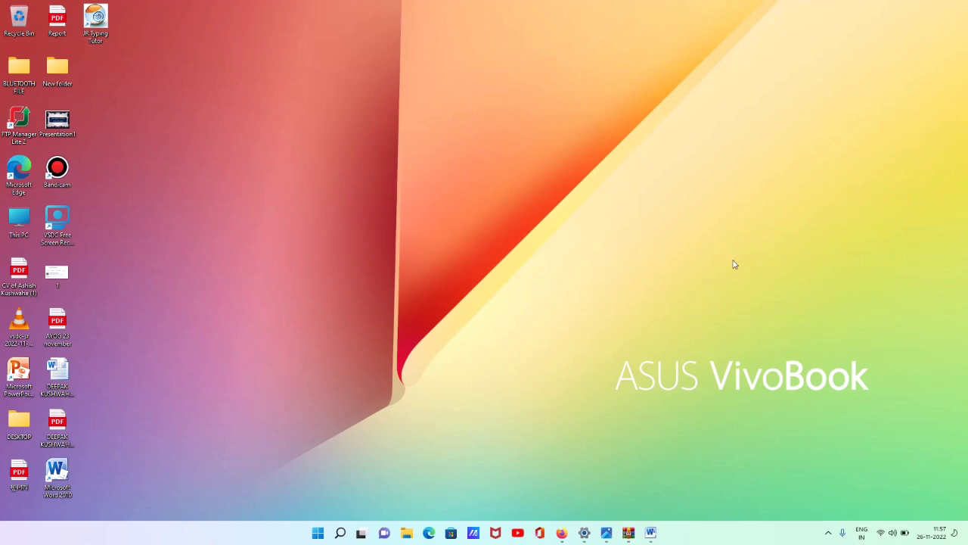
pyautogui.click(606, 533)
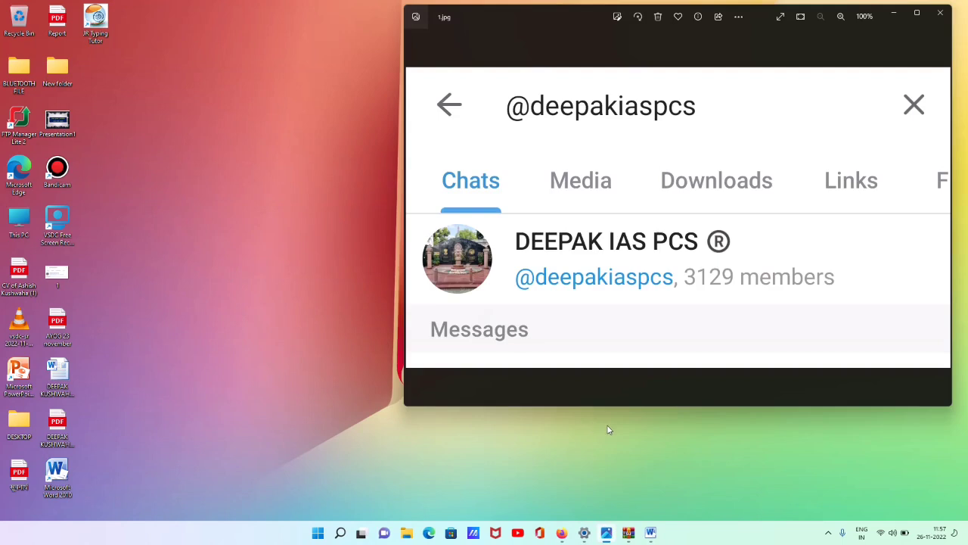
pyautogui.click(97, 26)
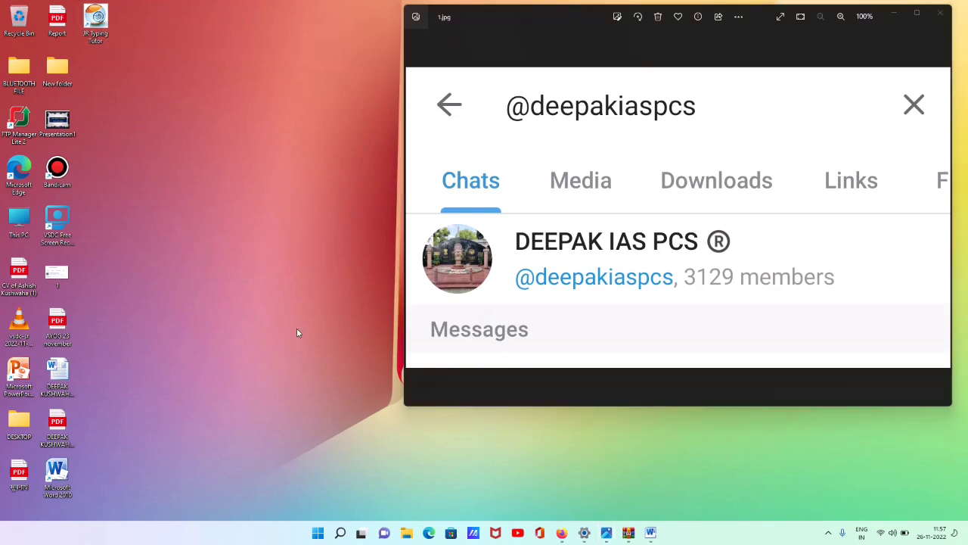
# Open Date & time settings via a 'DATE' search and turn off Set time automatically
pyautogui.click(341, 533)
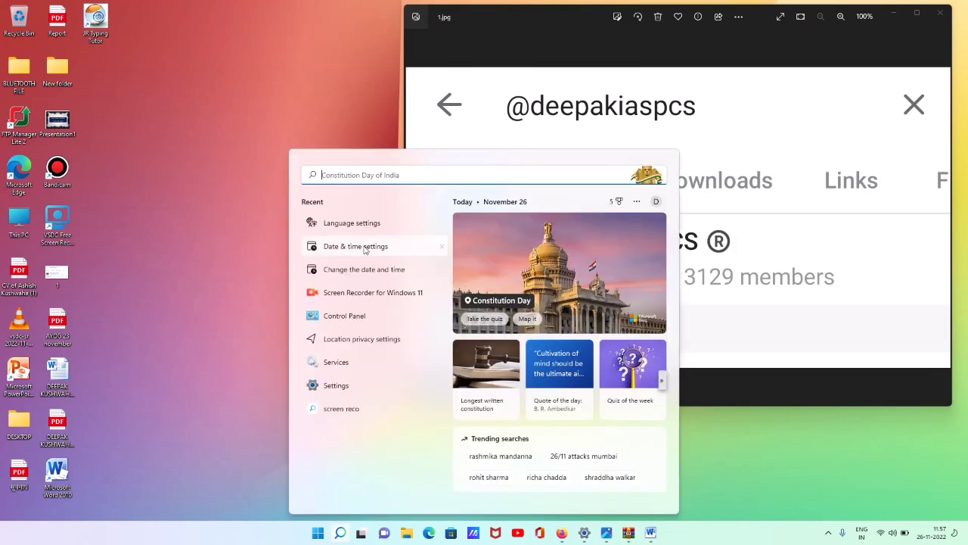
pyautogui.write('DATE')
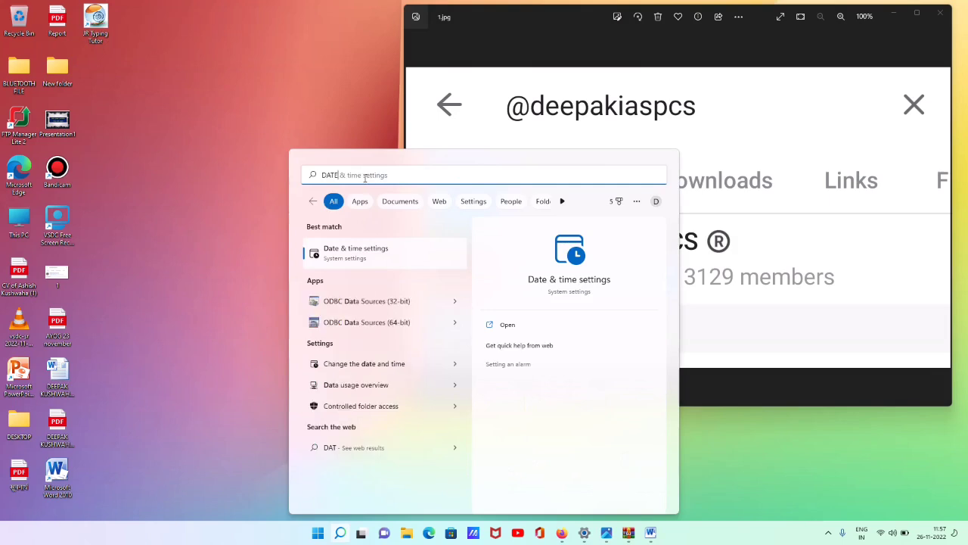
pyautogui.click(370, 263)
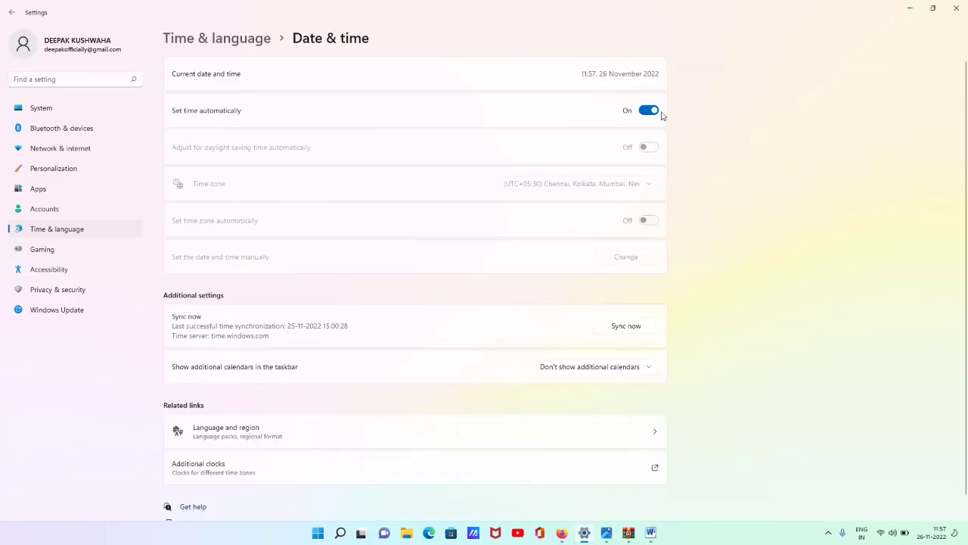
pyautogui.click(648, 113)
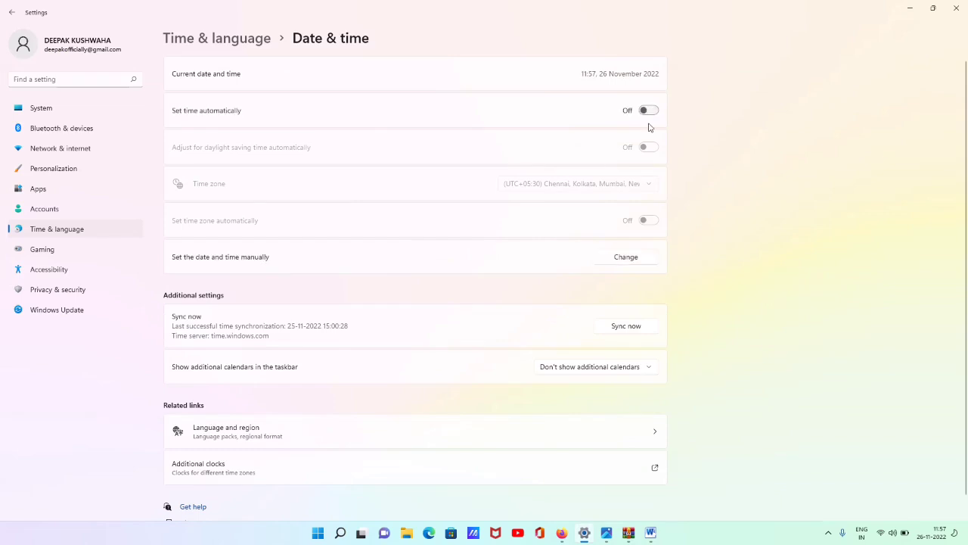
pyautogui.click(634, 258)
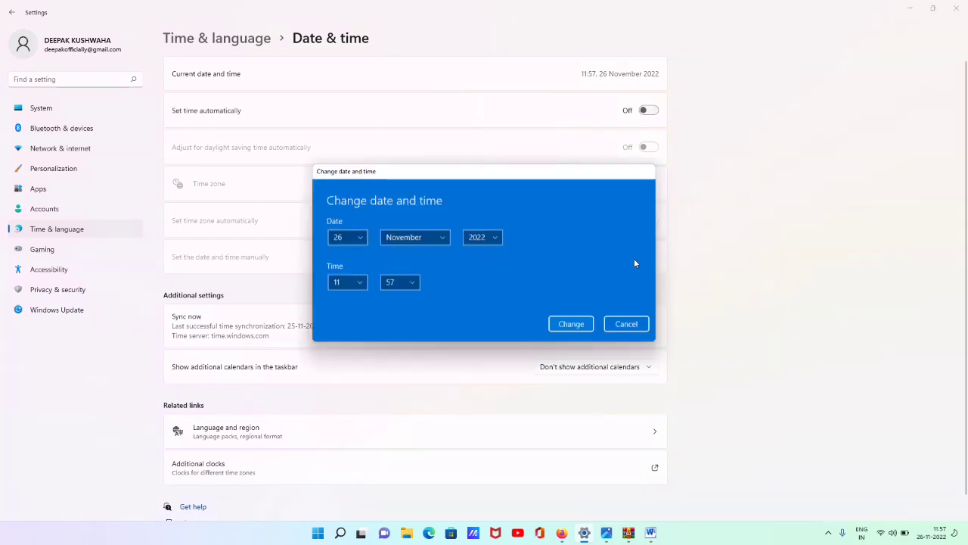
# Set the system date to 26 January 2017 and apply it
pyautogui.click(497, 239)
pyautogui.scroll(1, 483, 216)
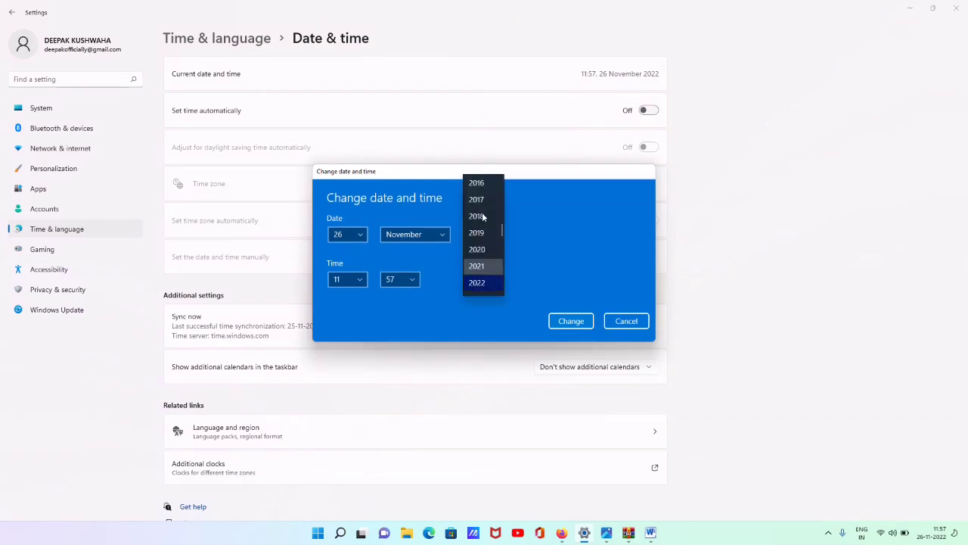
pyautogui.click(480, 201)
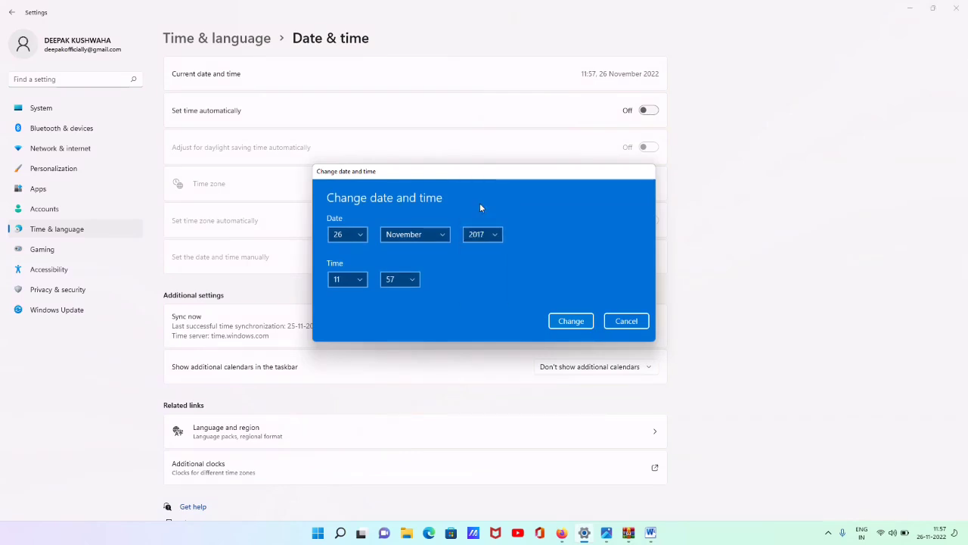
pyautogui.click(488, 239)
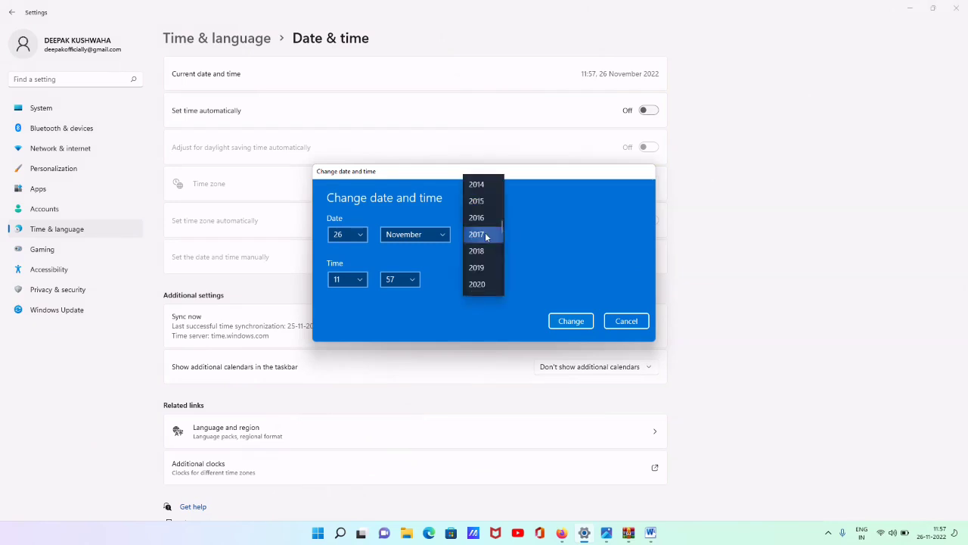
pyautogui.click(490, 236)
pyautogui.click(360, 237)
pyautogui.click(360, 234)
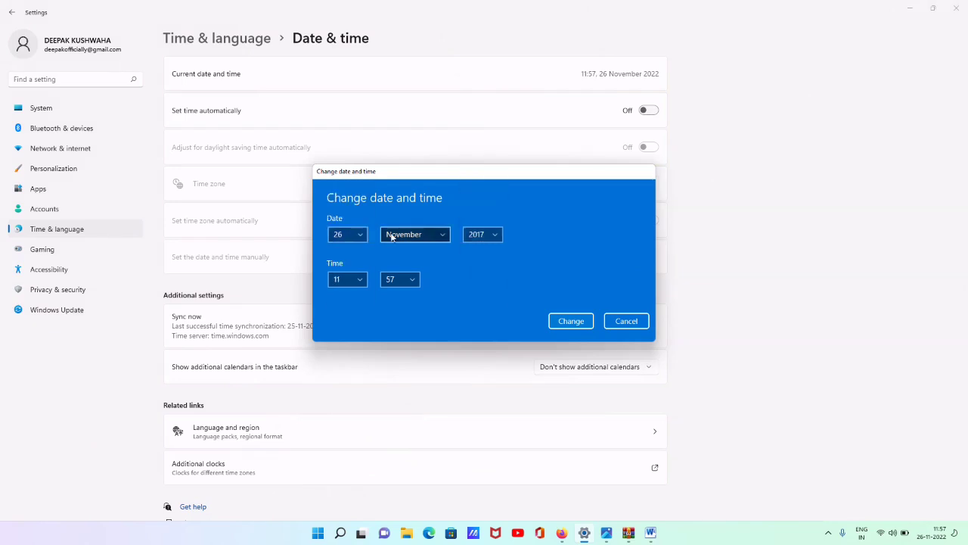
pyautogui.click(395, 235)
pyautogui.scroll(2, 404, 170)
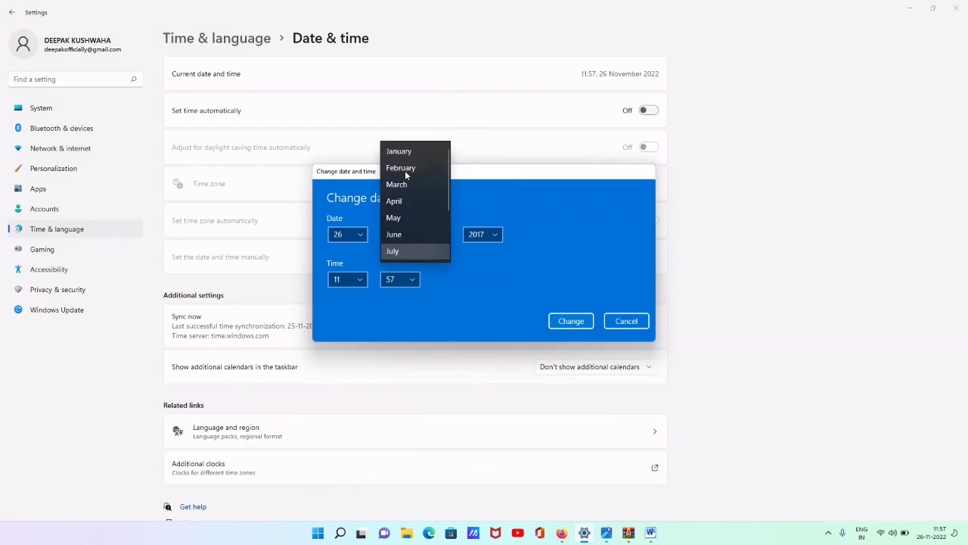
pyautogui.click(405, 154)
pyautogui.click(571, 321)
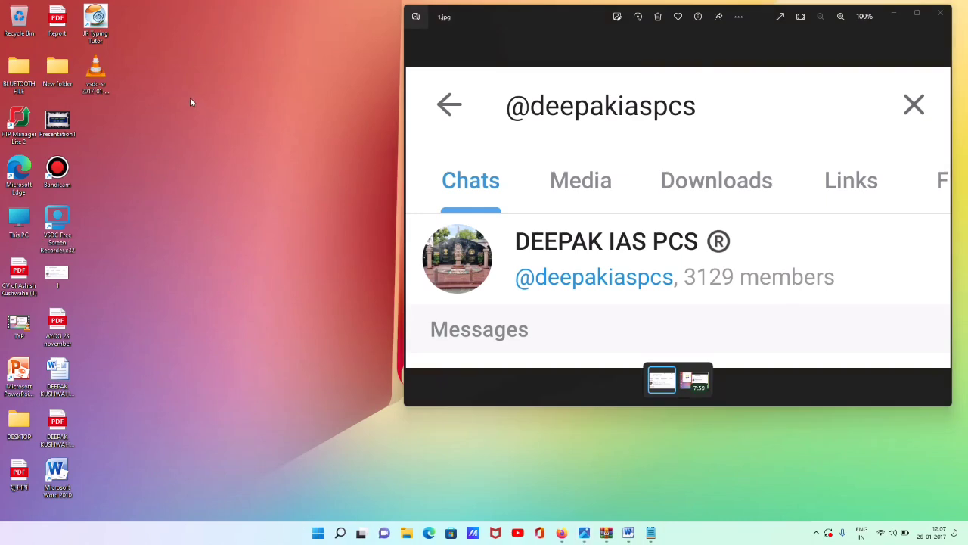
pyautogui.click(99, 26)
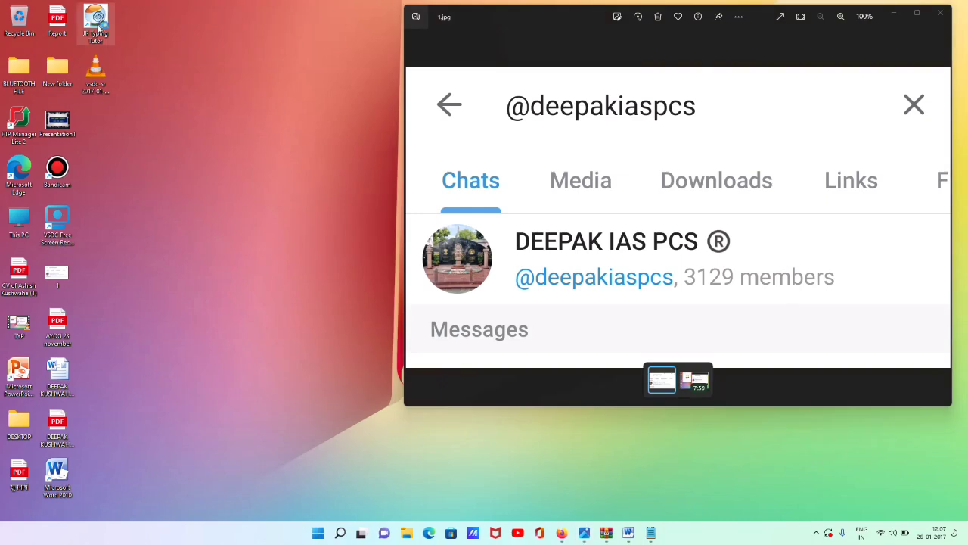
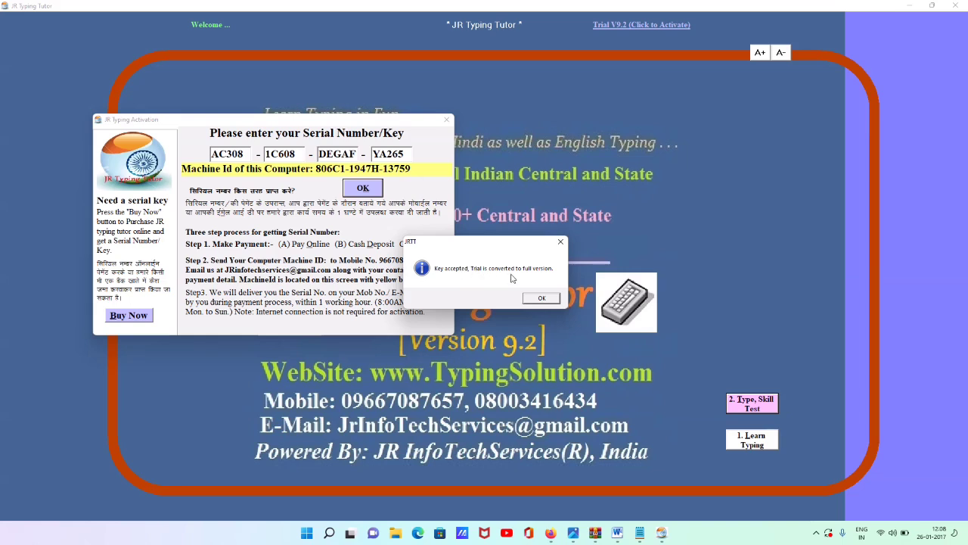
# Dismiss the key-accepted message and log in to the Type, Skill Test with the candidate's name
pyautogui.click(542, 298)
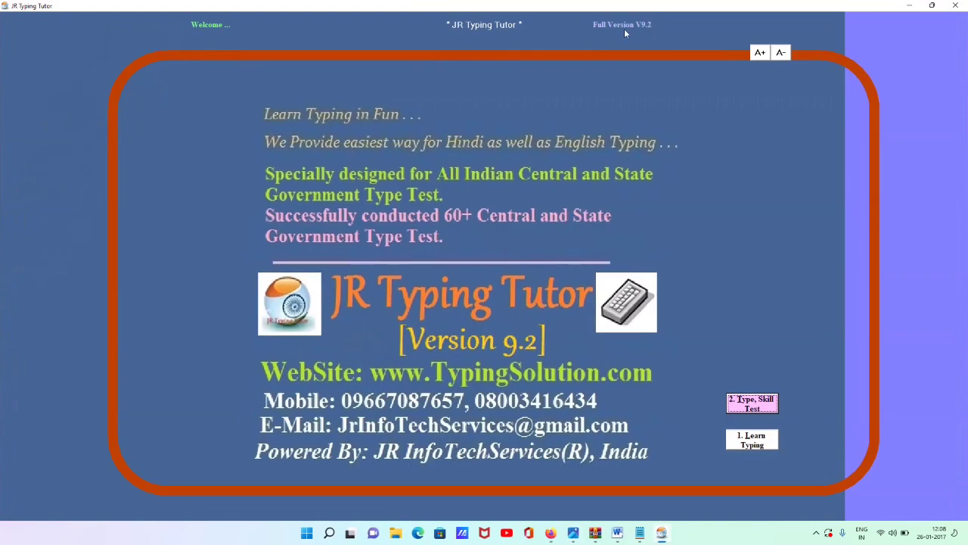
pyautogui.click(751, 406)
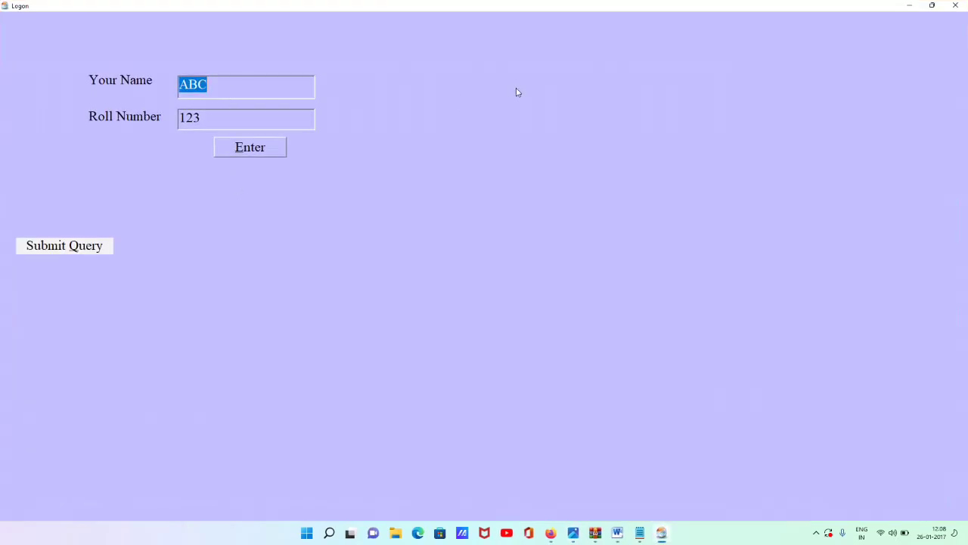
pyautogui.write('DEEPAK')
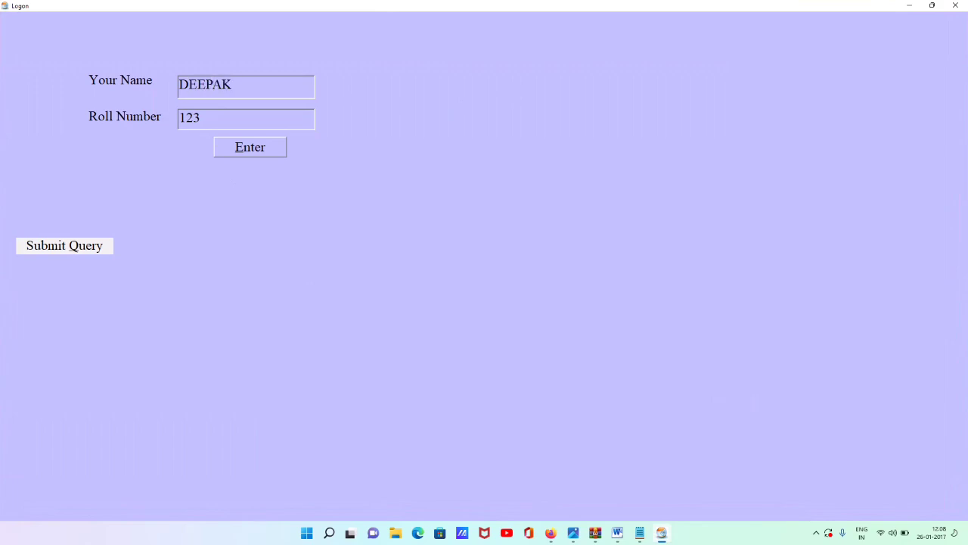
pyautogui.click(274, 150)
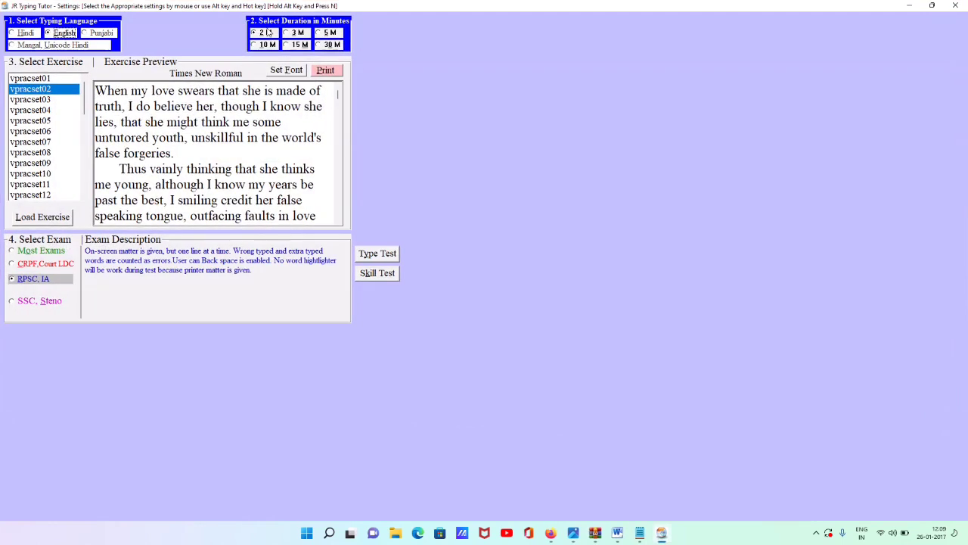
# Set the test duration to 15 minutes after trying 3, 10 and 30, previewing exercises vpracset05, 11 and 12
pyautogui.click(292, 33)
pyautogui.click(264, 46)
pyautogui.click(294, 45)
pyautogui.click(317, 46)
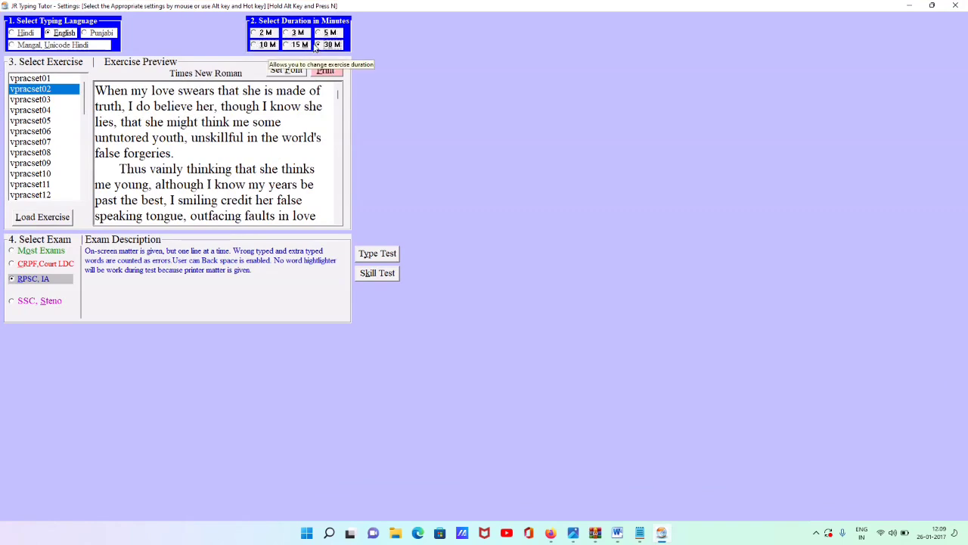
pyautogui.click(263, 45)
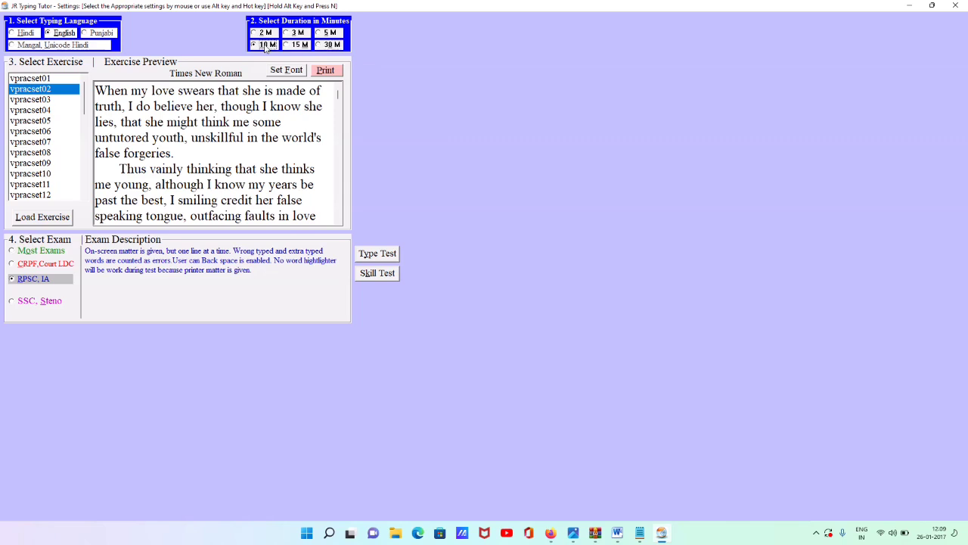
pyautogui.click(292, 46)
pyautogui.click(27, 121)
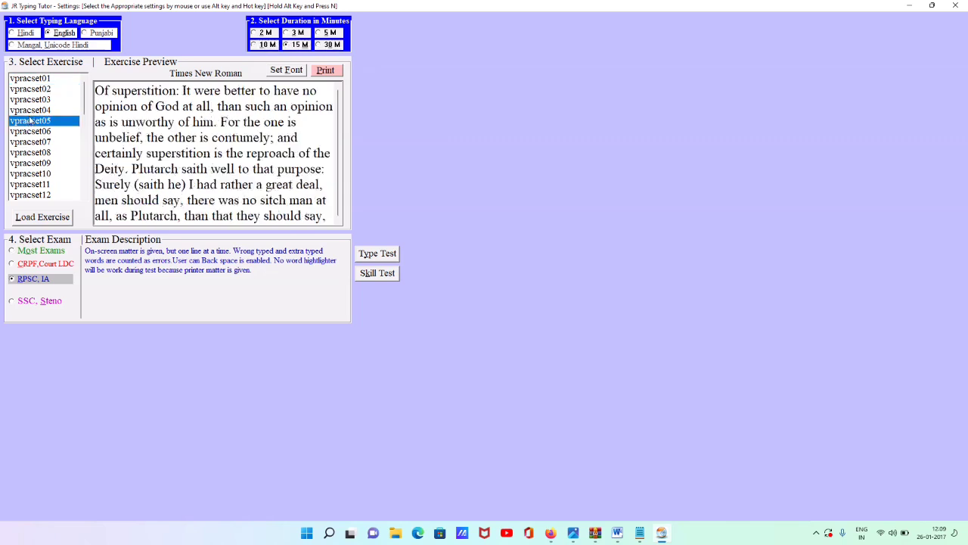
pyautogui.scroll(-5, 31, 141)
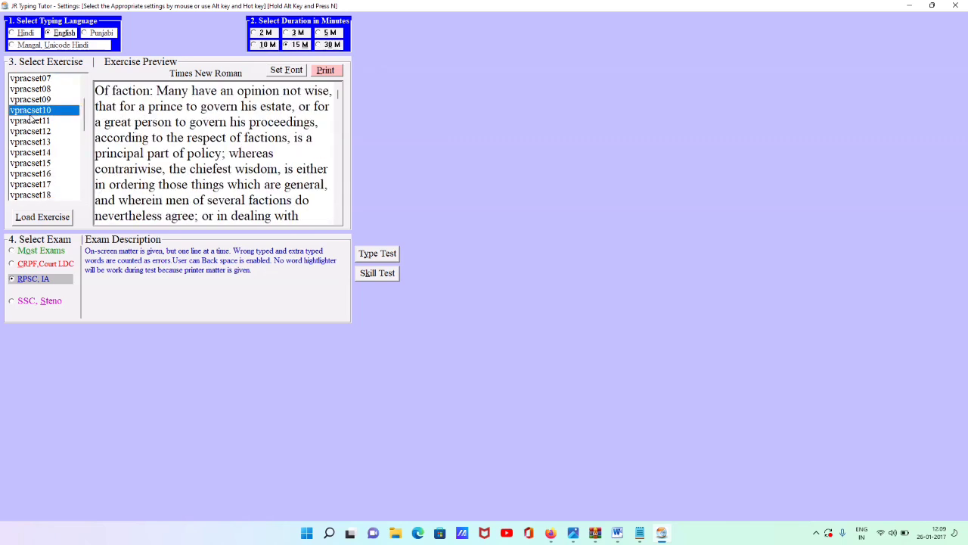
pyautogui.click(41, 134)
pyautogui.click(43, 122)
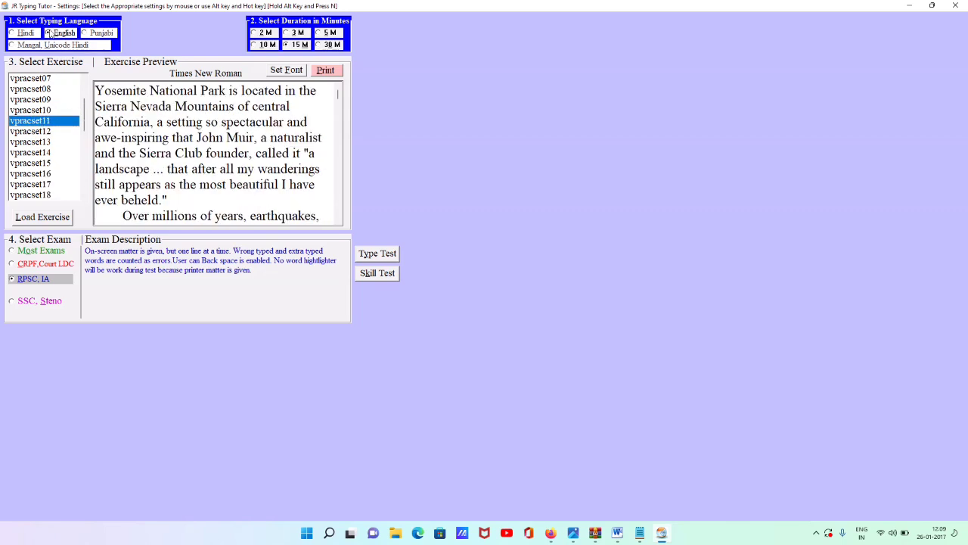
# Switch the test language to Hindi, choose exercise vpracset09, and select Mangal Unicode Hindi
pyautogui.click(23, 34)
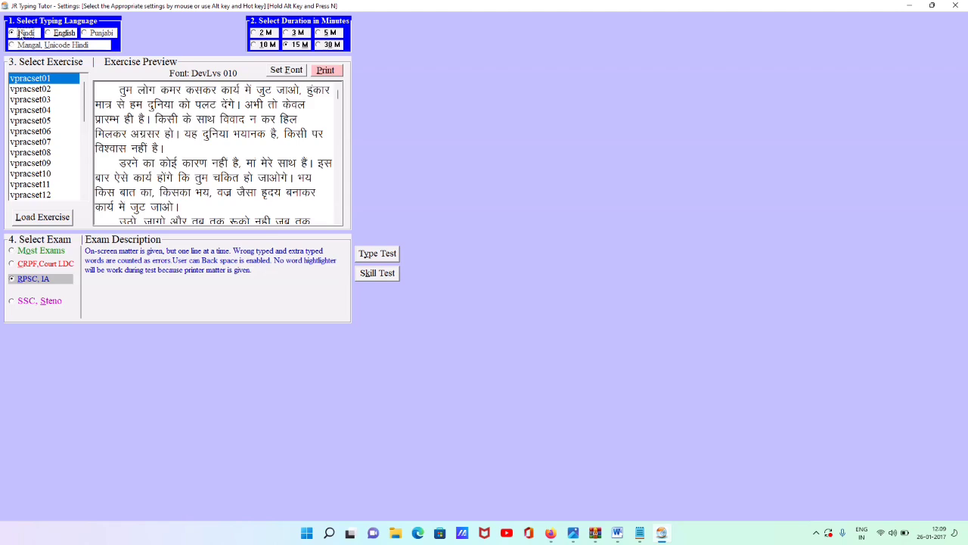
pyautogui.click(32, 111)
pyautogui.click(31, 130)
pyautogui.click(31, 162)
pyautogui.scroll(-6, 42, 136)
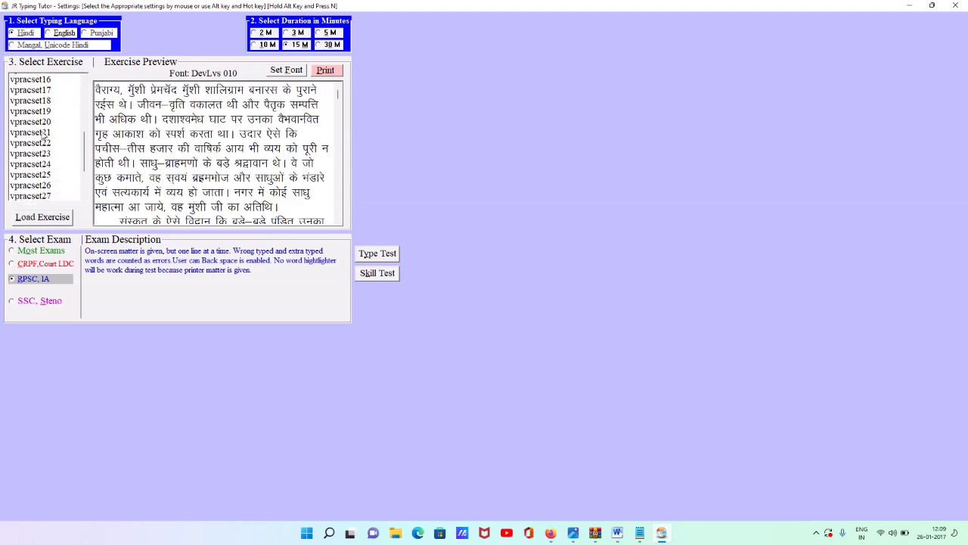
pyautogui.scroll(6, 44, 135)
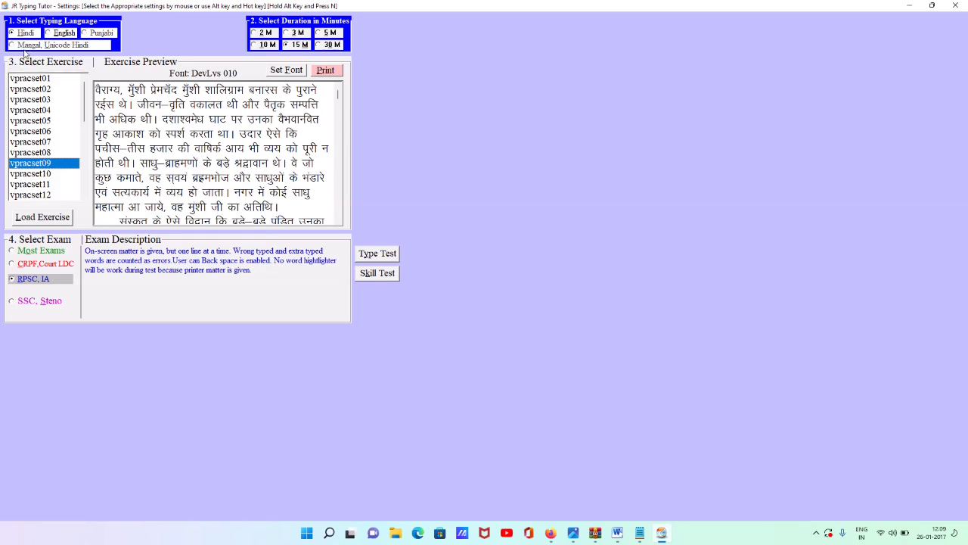
pyautogui.click(12, 45)
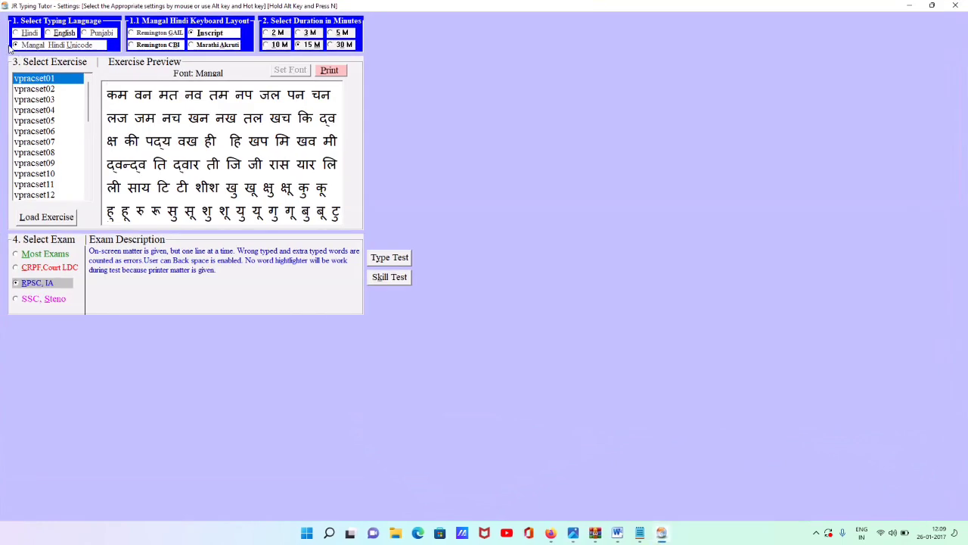
# Select Mangal Hindi Unicode and choose exercise vpracset25 after previewing vpracset02, 03 and 05
pyautogui.click(39, 48)
pyautogui.click(200, 141)
pyautogui.click(35, 90)
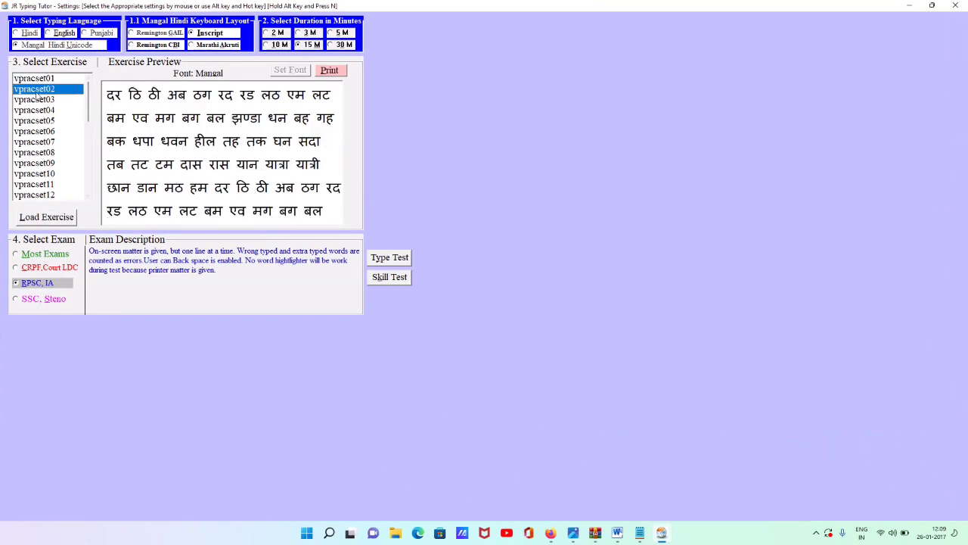
pyautogui.click(42, 102)
pyautogui.click(44, 121)
pyautogui.scroll(-7, 43, 121)
pyautogui.click(42, 110)
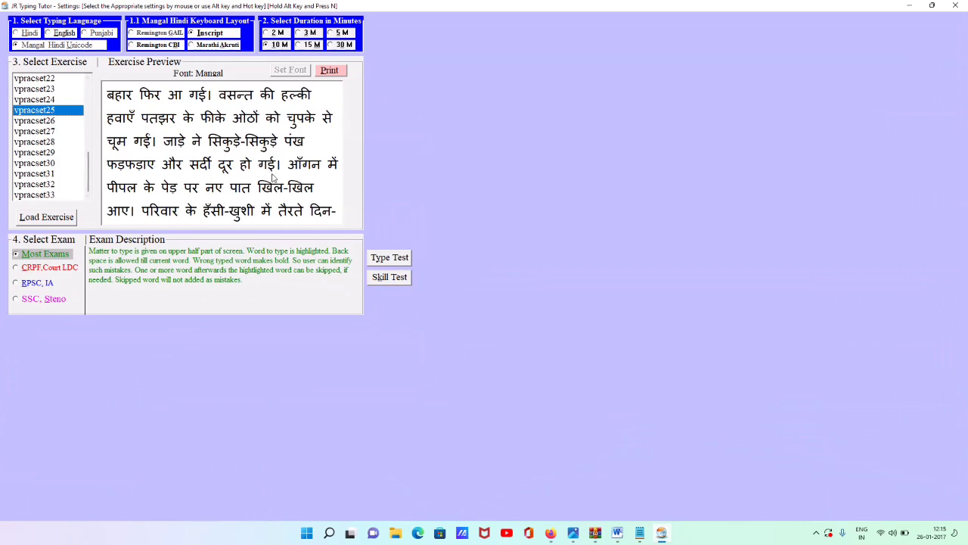
# Keep the Inscript keyboard layout after trying Remington GAIL and CBI, and set the duration to 10 minutes
pyautogui.click(67, 47)
pyautogui.click(203, 34)
pyautogui.click(161, 34)
pyautogui.click(161, 46)
pyautogui.click(196, 36)
pyautogui.click(269, 45)
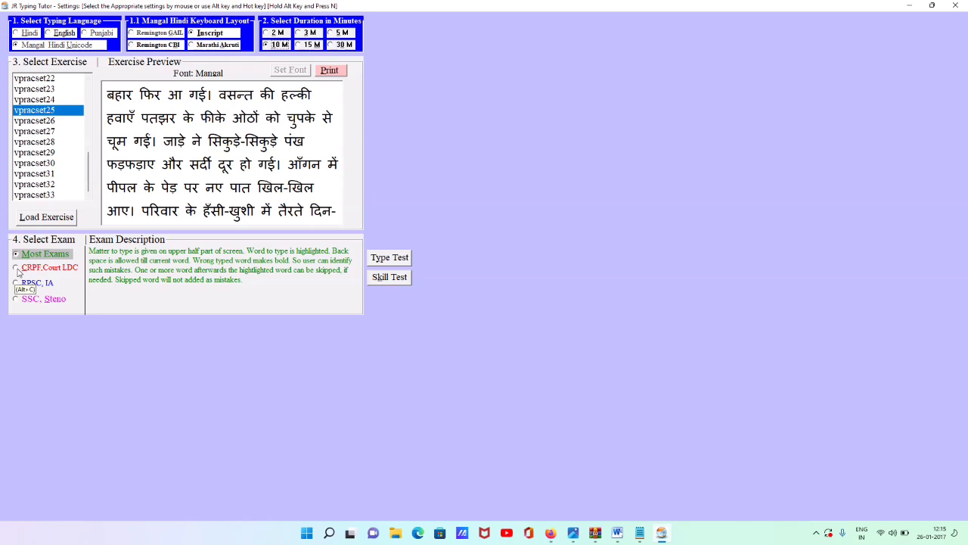
# Choose the Most Exams style after trying the other exam styles, and start the typing test
pyautogui.click(17, 269)
pyautogui.click(16, 283)
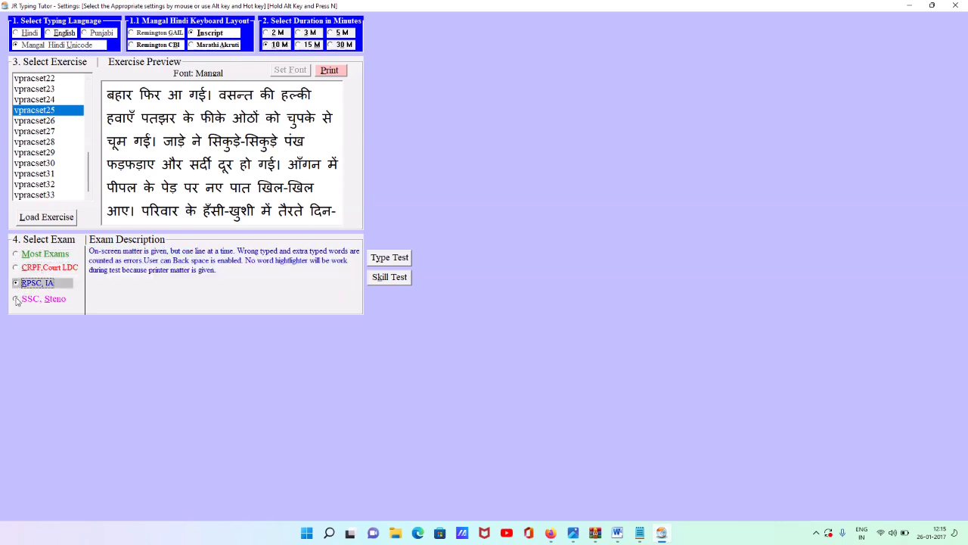
pyautogui.click(17, 299)
pyautogui.click(17, 255)
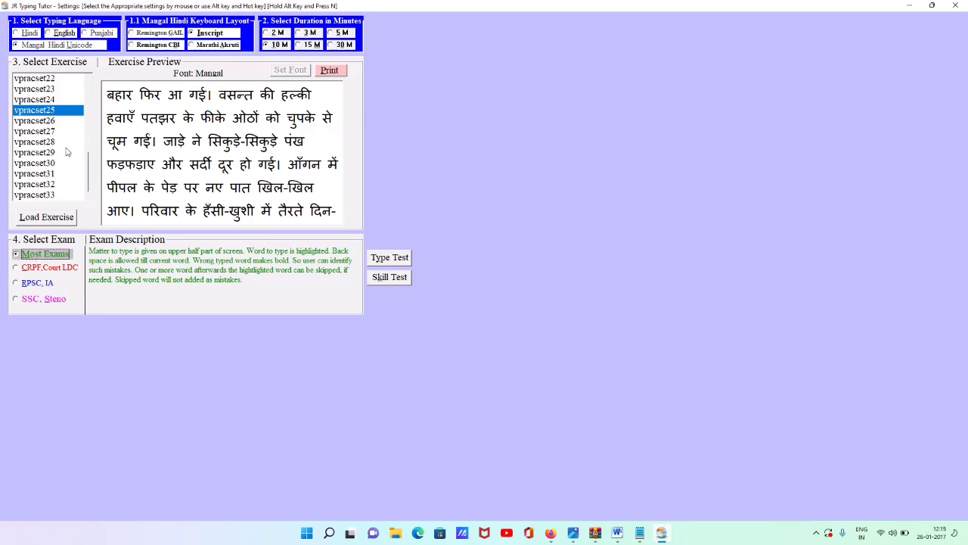
pyautogui.click(401, 258)
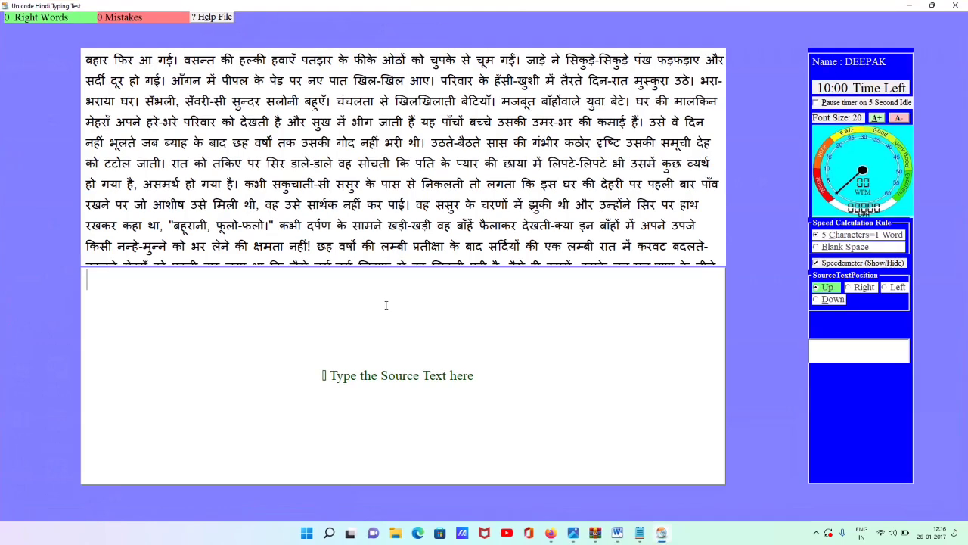
pyautogui.click(816, 299)
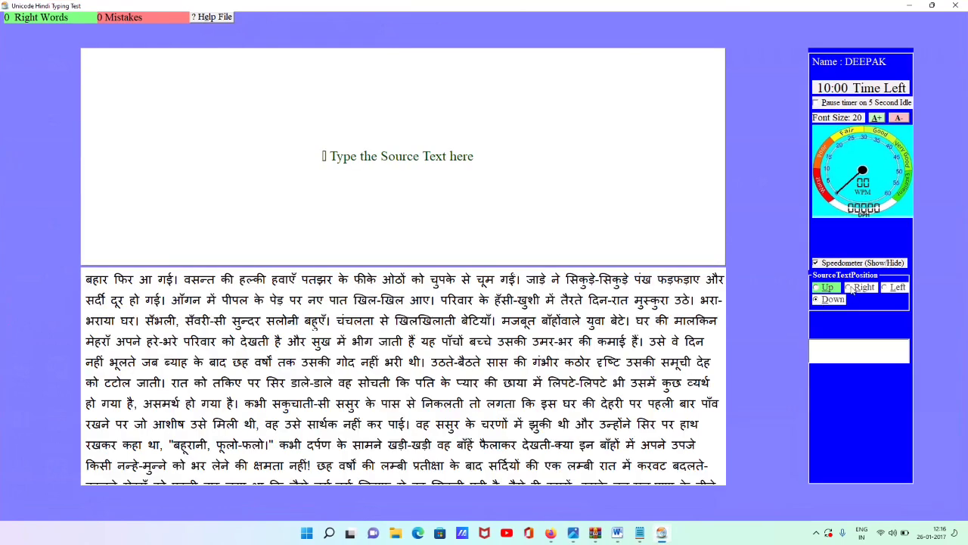
pyautogui.click(849, 287)
pyautogui.click(891, 289)
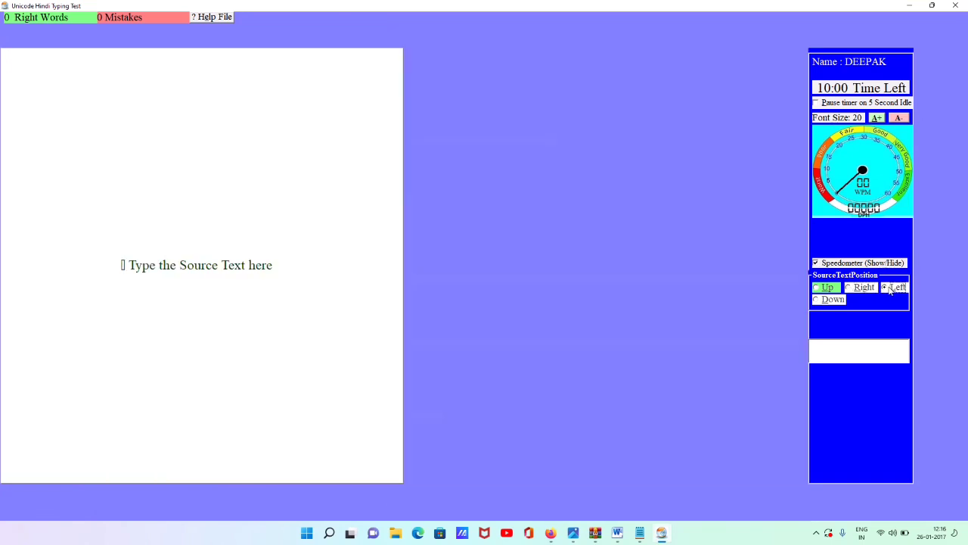
pyautogui.click(819, 289)
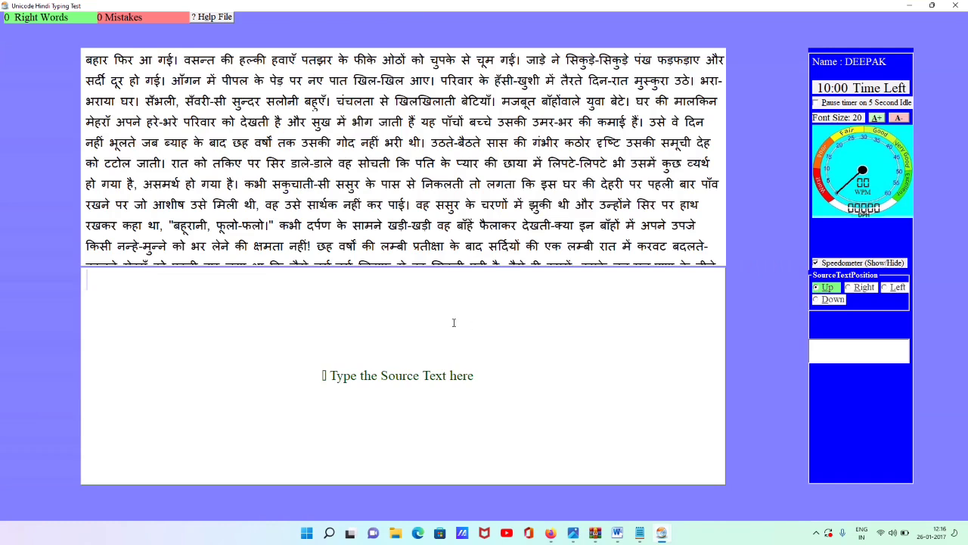
# Type 'बहार फिर आ गई। वसन्त की' with corrections, then end the test to view results
pyautogui.write('बहार ')
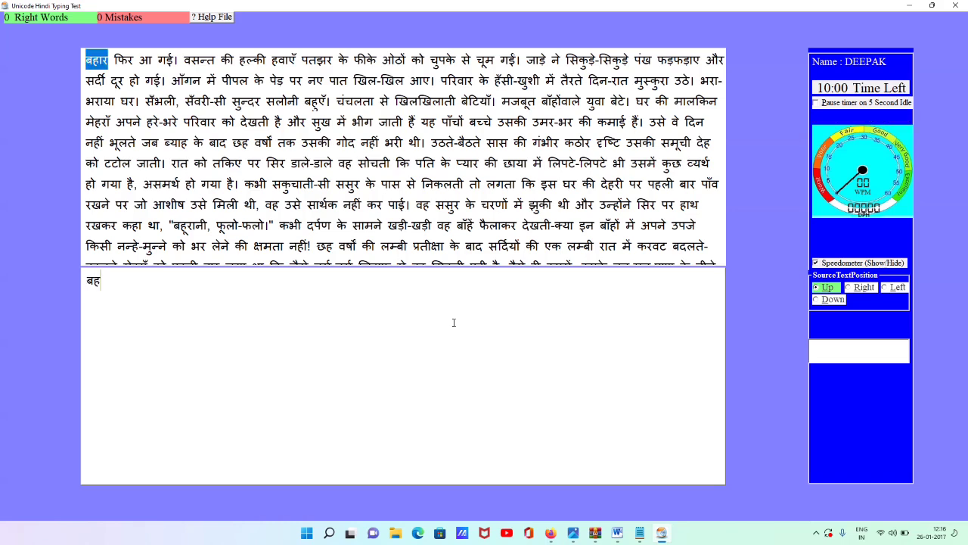
pyautogui.write('फिर')
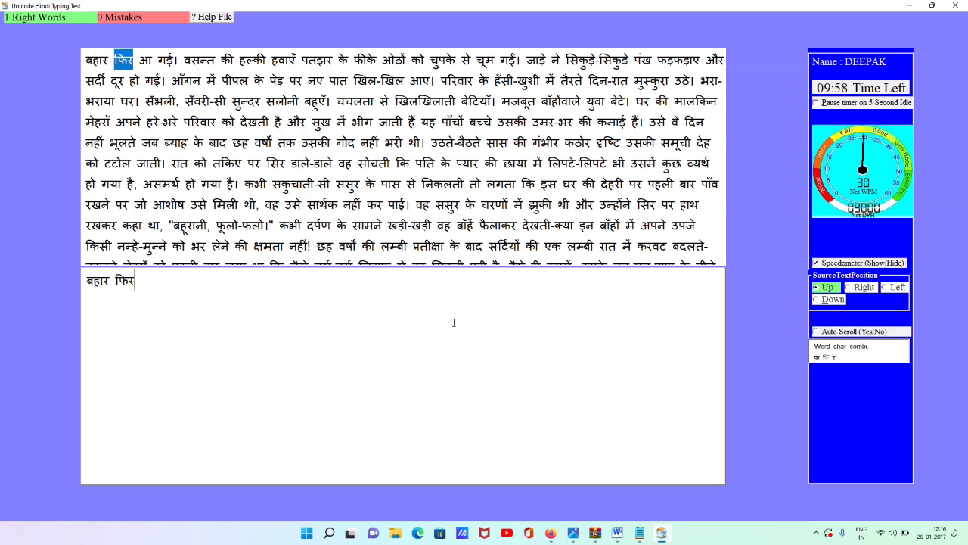
pyautogui.write(' आ गई। ')
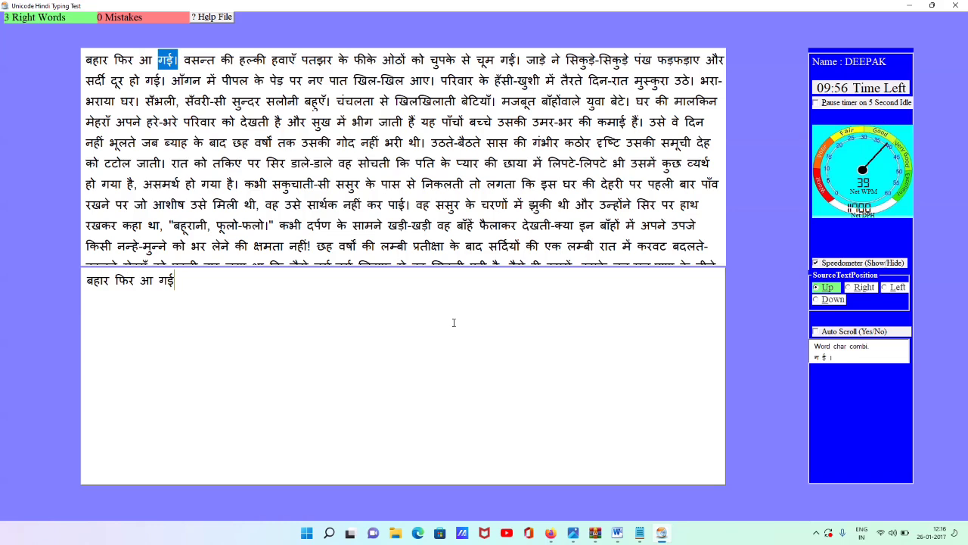
pyautogui.write('वसन्त की ल')
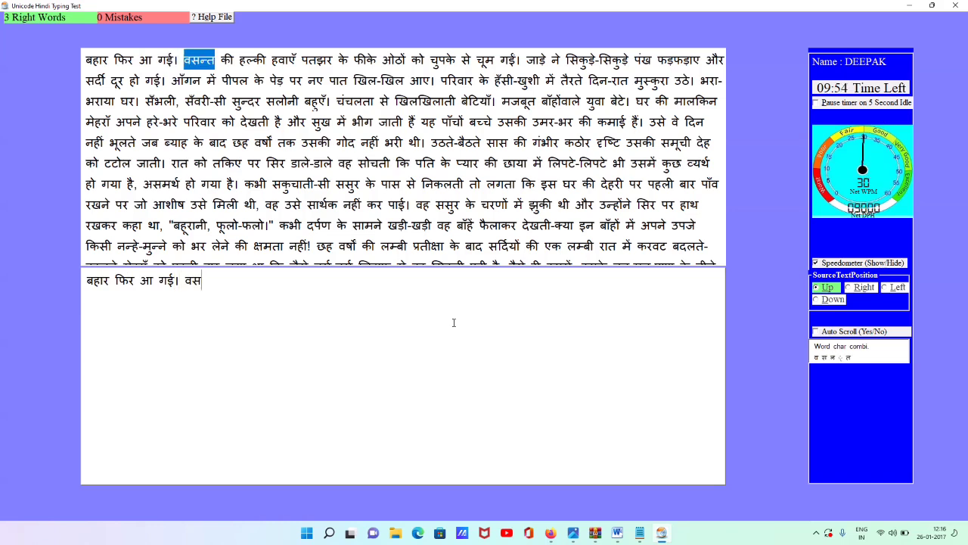
pyautogui.press('BackSpace')
pyautogui.write('बर')
pyautogui.press('BackSpace')
pyautogui.press('BackSpace')
pyautogui.write('बरल्')
pyautogui.press('BackSpace')
pyautogui.press('BackSpace')
pyautogui.press('BackSpace')
pyautogui.press('BackSpace')
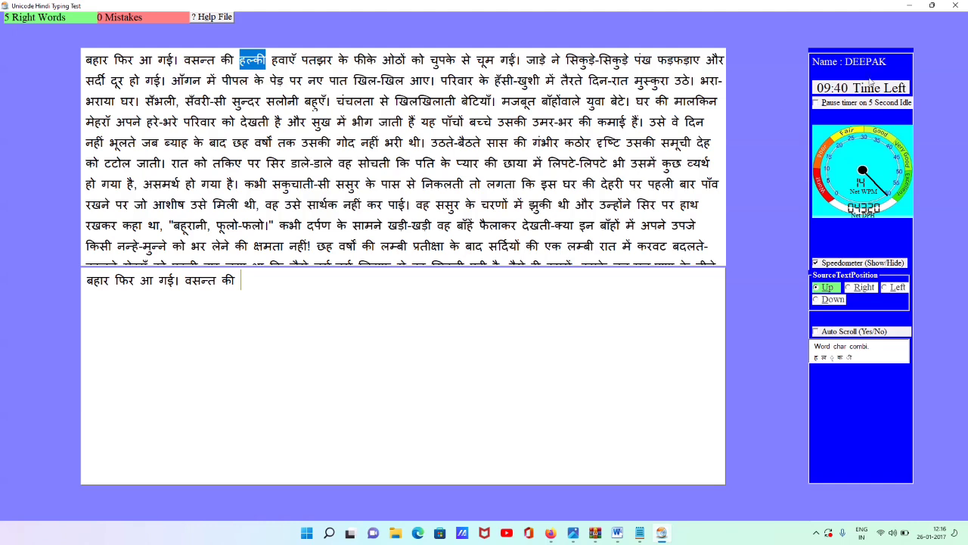
pyautogui.click(956, 6)
pyautogui.click(517, 301)
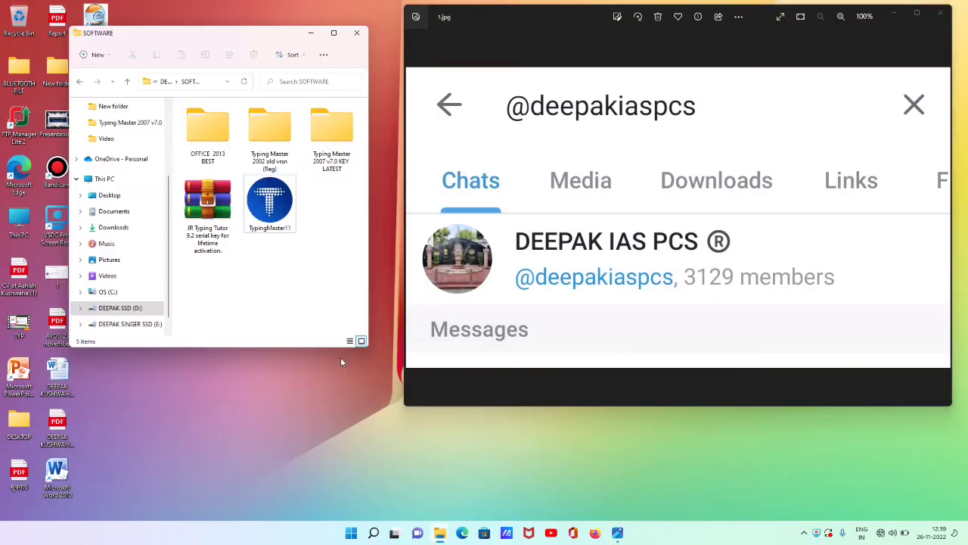
# Open the Typing Master 2007 v7.0 KEY LATEST folder in File Explorer
pyautogui.doubleClick(333, 131)
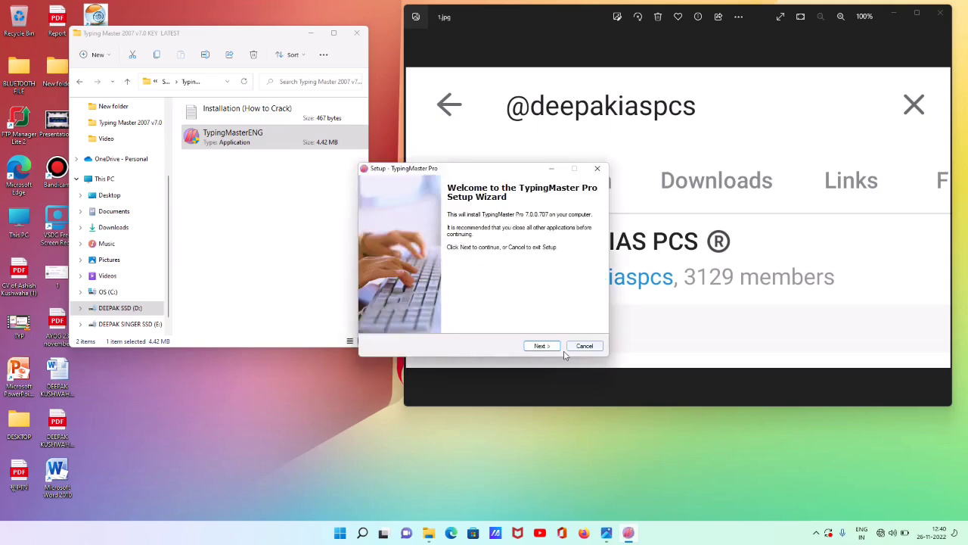
# Install TypingMaster Pro into the existing folder with Standard Install and default Start Menu folder, then launch it
pyautogui.click(540, 345)
pyautogui.click(441, 314)
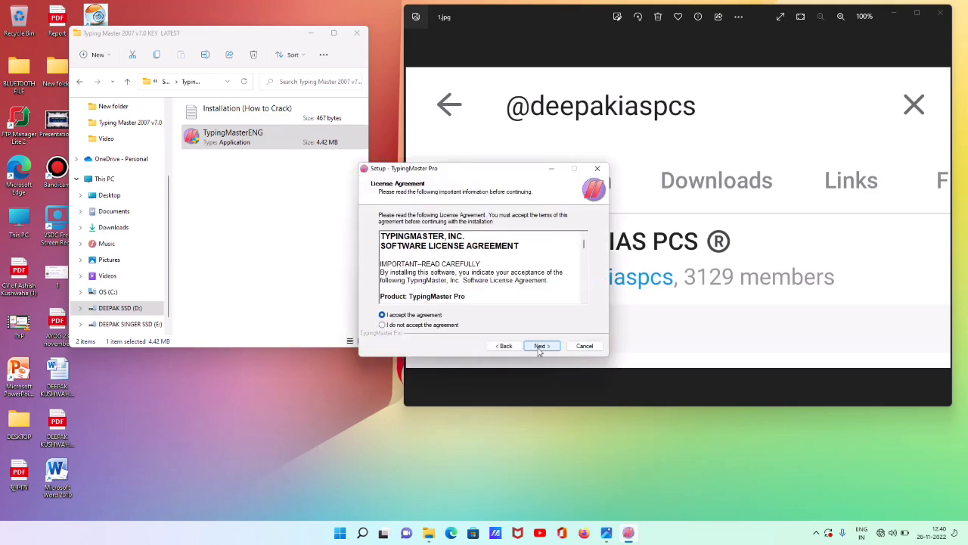
pyautogui.click(540, 346)
pyautogui.press('Return')
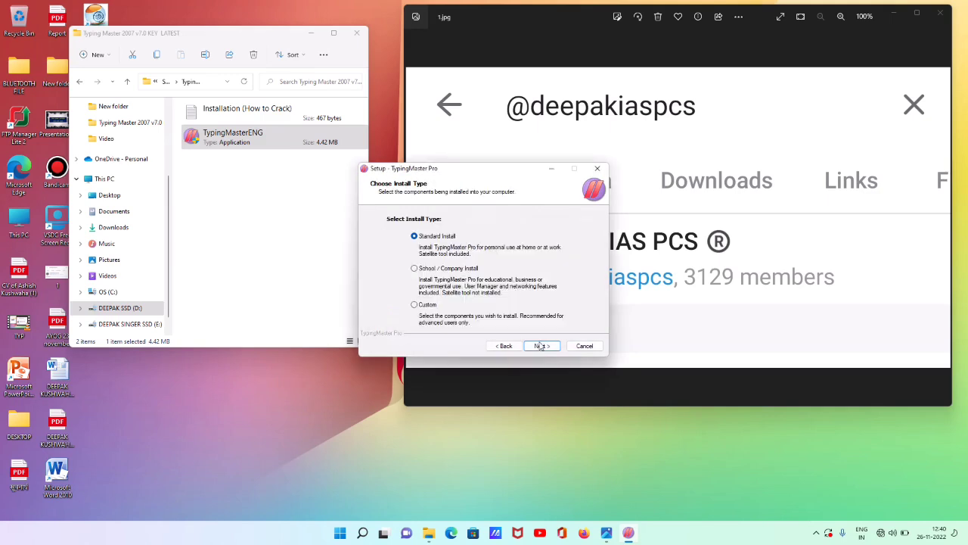
pyautogui.click(540, 346)
pyautogui.click(540, 346)
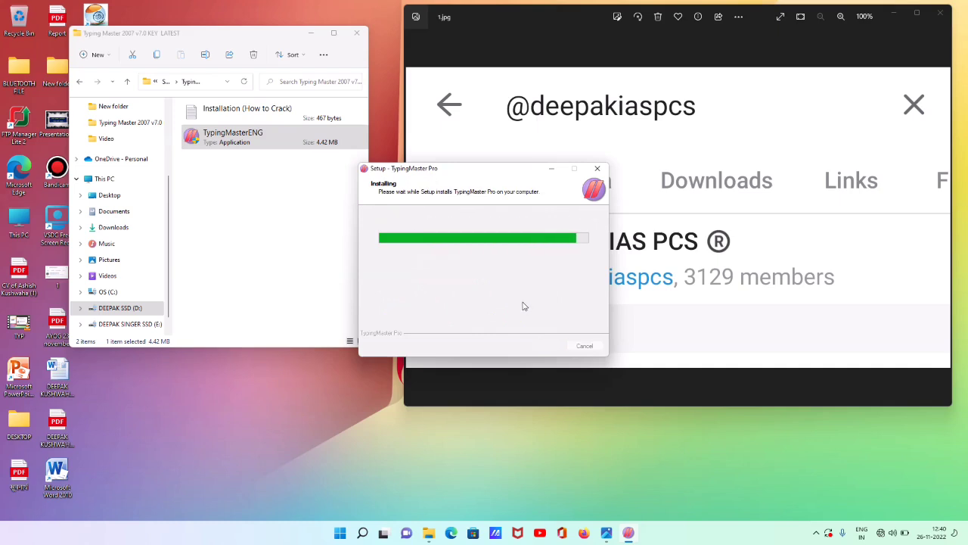
pyautogui.click(542, 345)
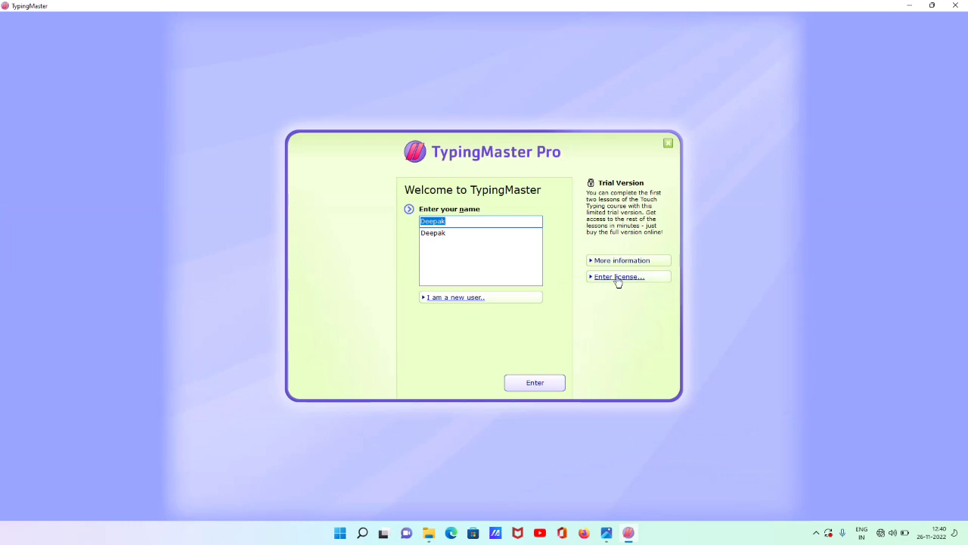
# Open the license form and paste in the License ID copied from the Notepad install notes
pyautogui.click(618, 278)
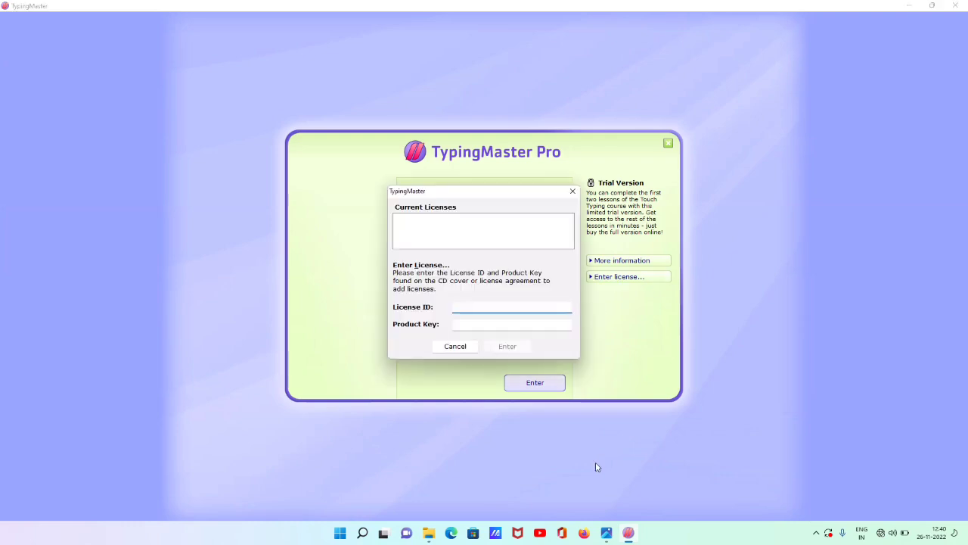
pyautogui.click(429, 534)
pyautogui.click(452, 488)
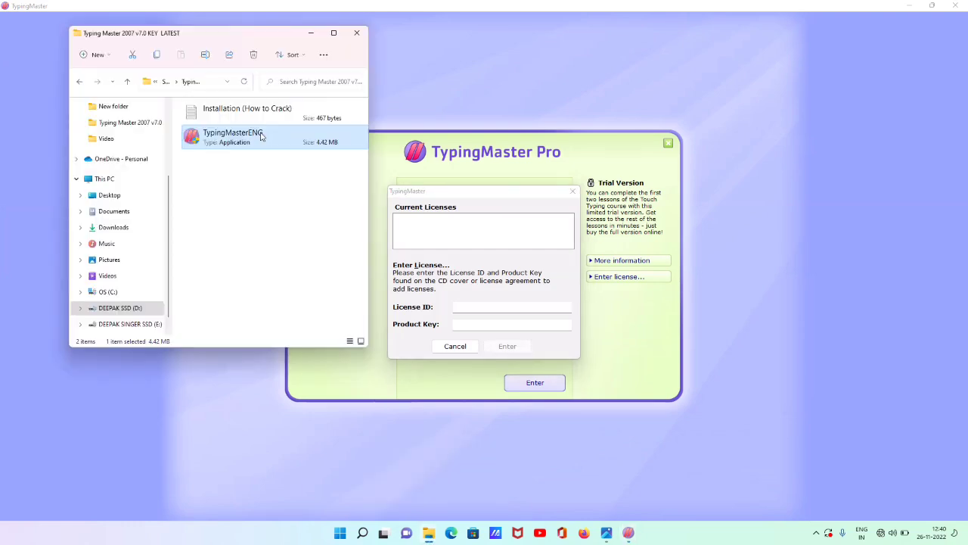
pyautogui.click(257, 119)
pyautogui.doubleClick(256, 119)
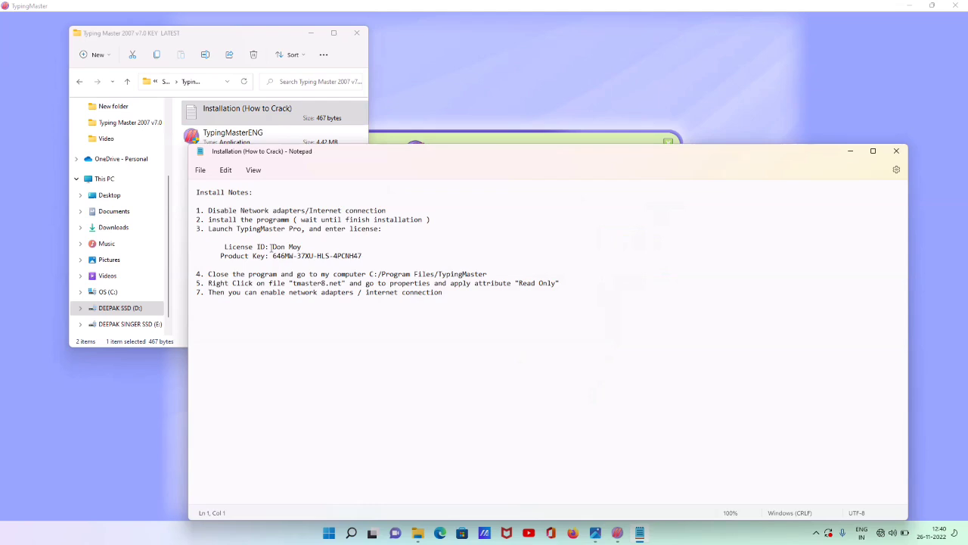
pyautogui.moveTo(271, 247); pyautogui.dragTo(303, 247)
pyautogui.hotkey('ctrl', 'c')
pyautogui.hotkey('alt', 'Tab')
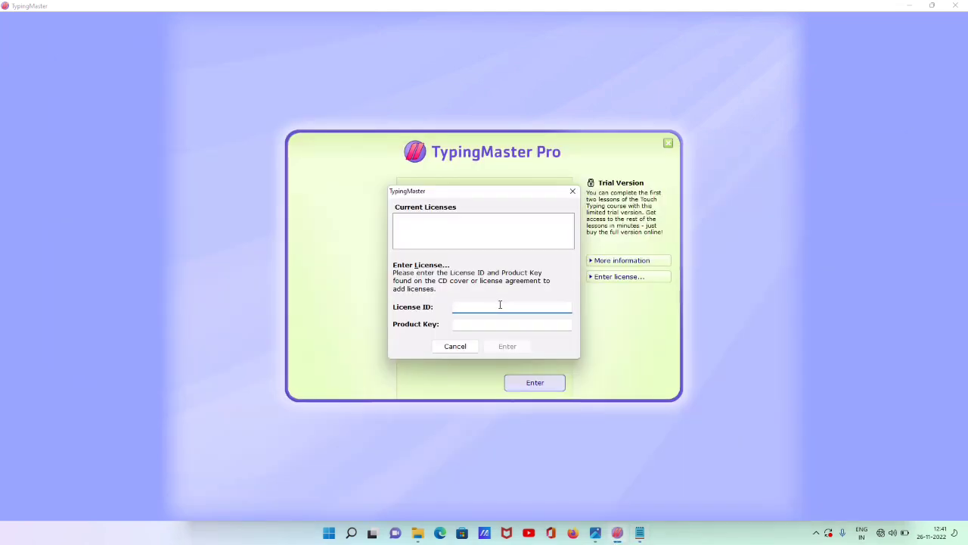
pyautogui.hotkey('ctrl', 'v')
# Paste the Product Key from the notes, submit the license, and acknowledge its acceptance
pyautogui.click(640, 533)
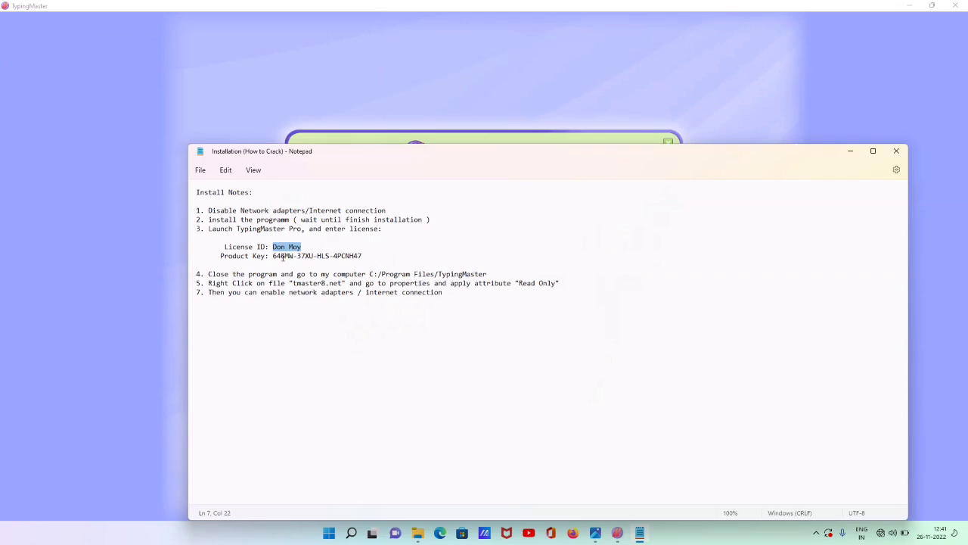
pyautogui.moveTo(273, 256); pyautogui.dragTo(364, 256)
pyautogui.hotkey('ctrl', 'c')
pyautogui.click(474, 5)
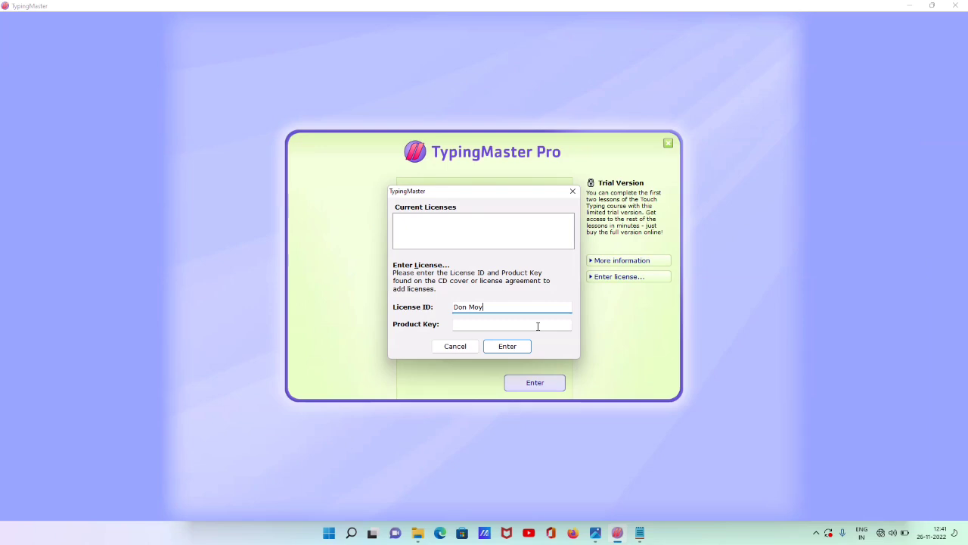
pyautogui.click(538, 326)
pyautogui.hotkey('ctrl', 'v')
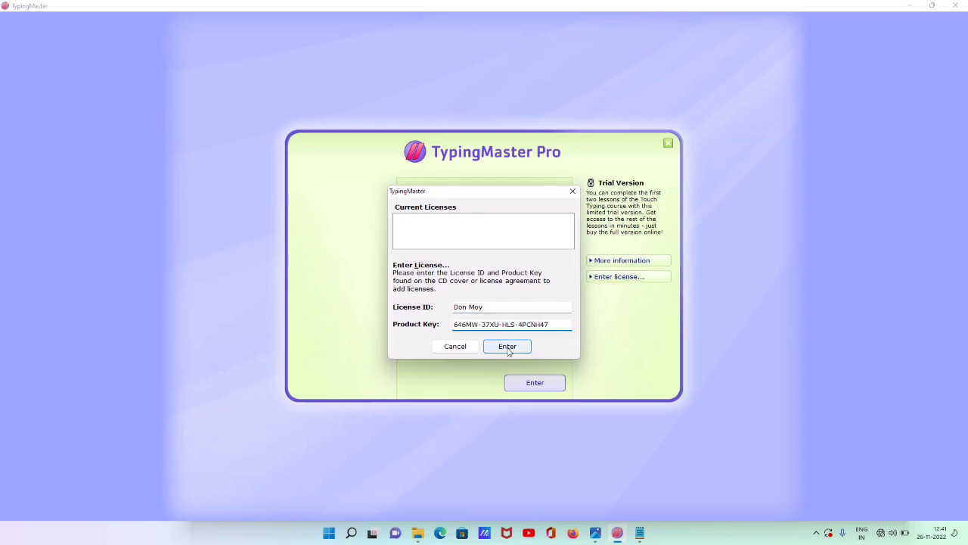
pyautogui.click(508, 347)
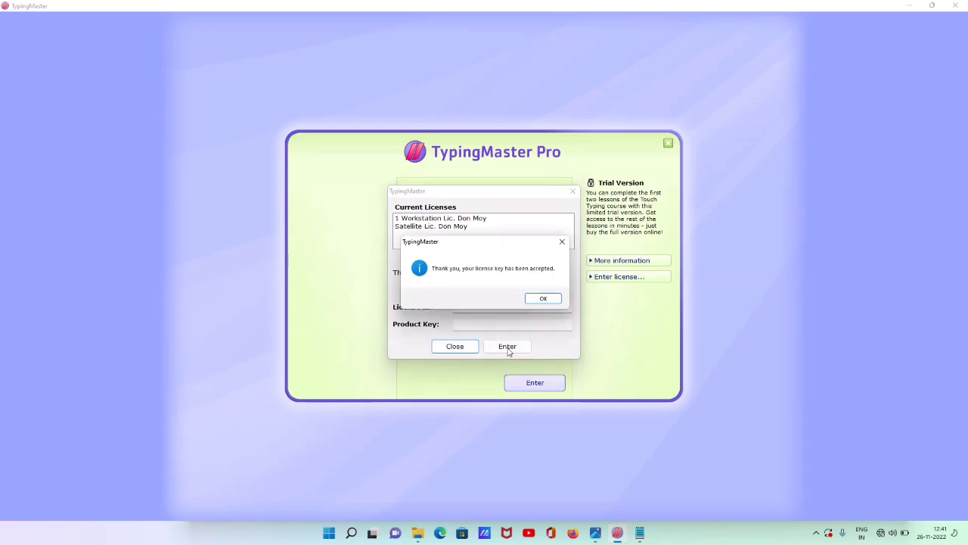
pyautogui.click(554, 301)
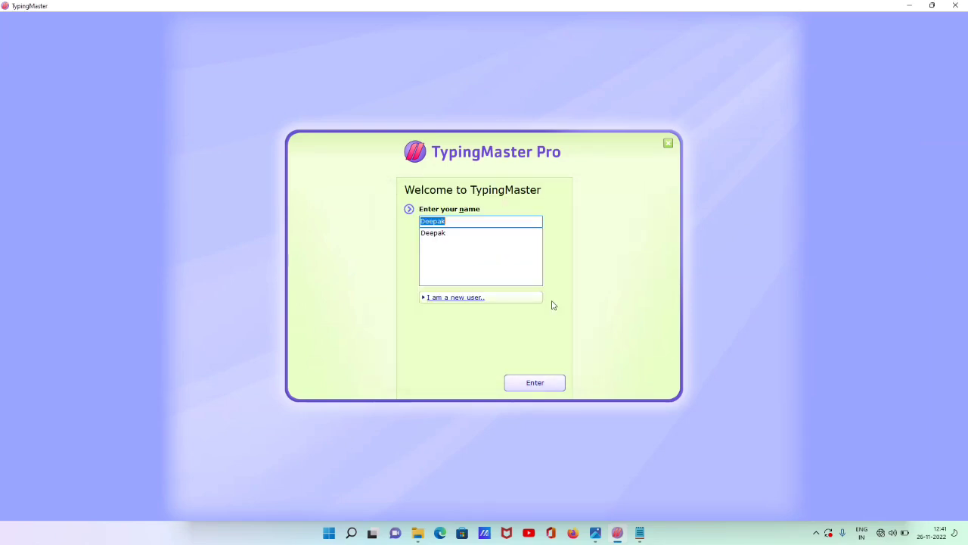
# Enter as the existing user, open the Typing Test section, and try test durations including 20 minutes
pyautogui.click(548, 384)
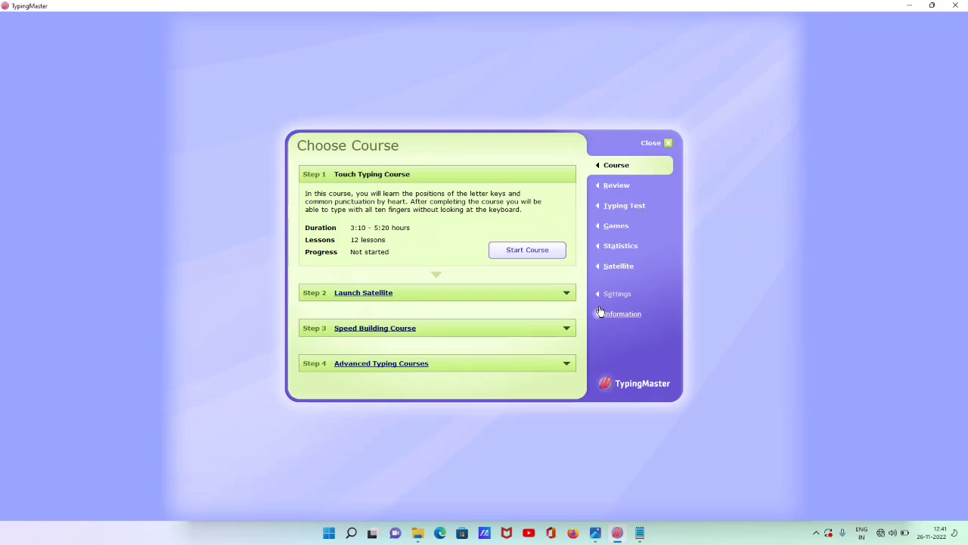
pyautogui.click(628, 207)
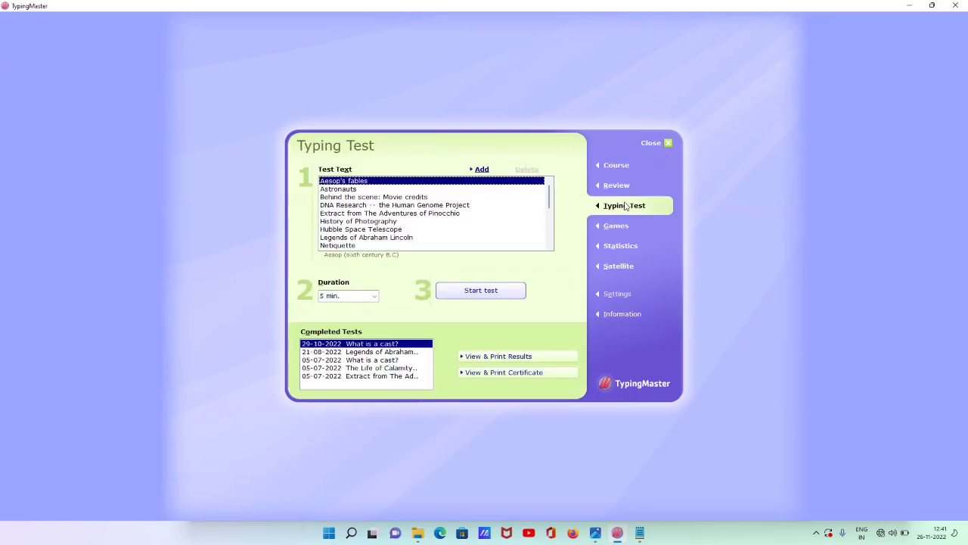
pyautogui.click(372, 298)
pyautogui.click(338, 338)
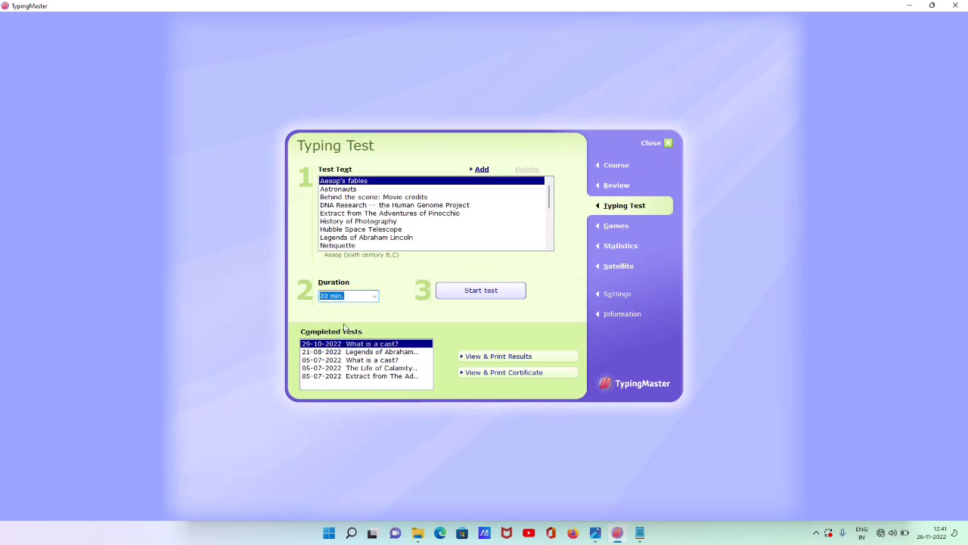
pyautogui.click(374, 298)
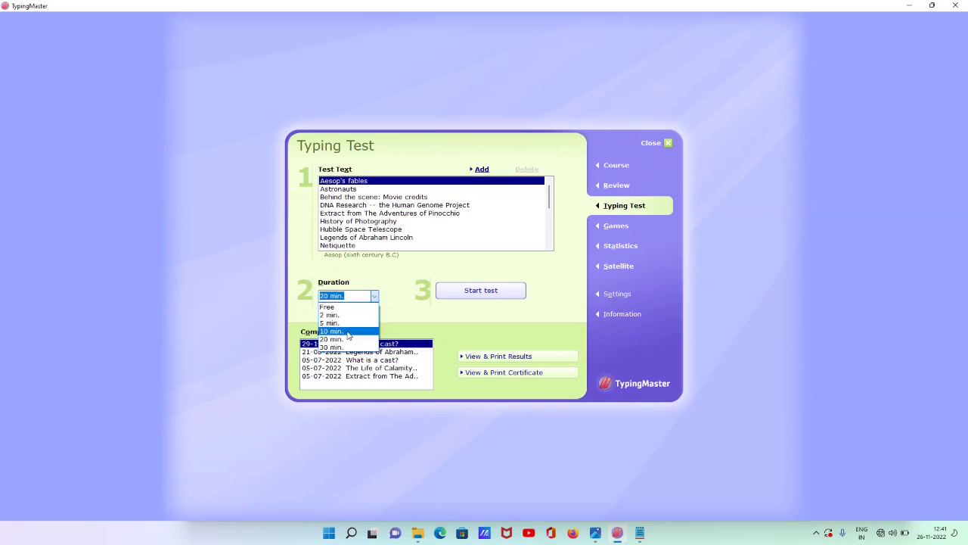
pyautogui.click(337, 323)
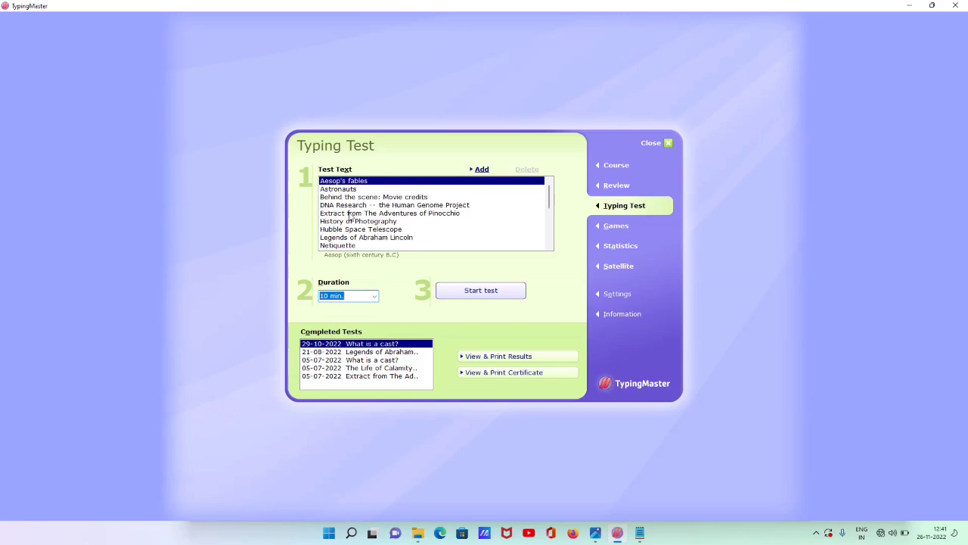
# Select 'The Eight Tools for Creating New Value', set the duration to 10 minutes, and start the test
pyautogui.click(386, 197)
pyautogui.click(408, 238)
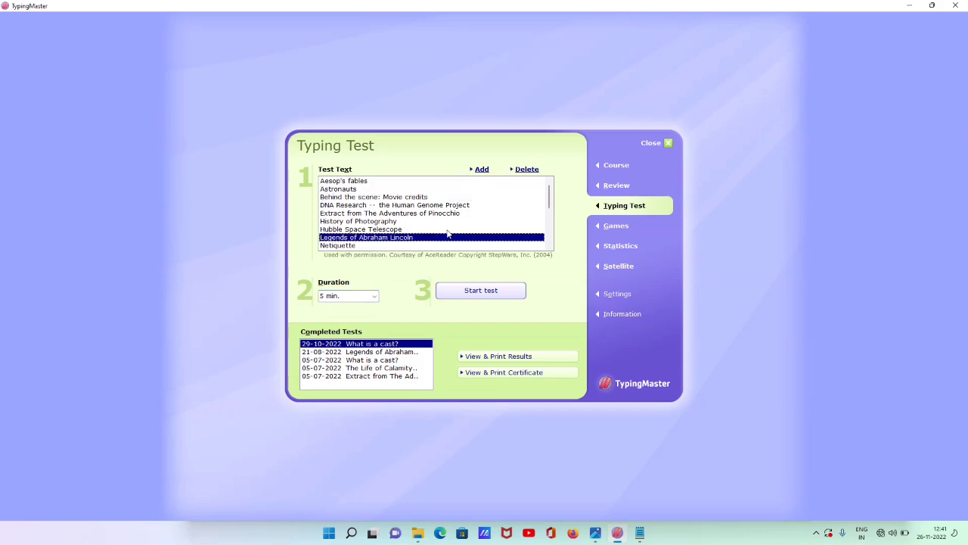
pyautogui.press('Down')
pyautogui.press('Down')
pyautogui.press('Down')
pyautogui.press('Down')
pyautogui.press('Down')
pyautogui.press('Down')
pyautogui.press('Down')
pyautogui.press('Down')
pyautogui.press('Down')
pyautogui.press('Down')
pyautogui.press('Down')
pyautogui.press('Down')
pyautogui.press('Down')
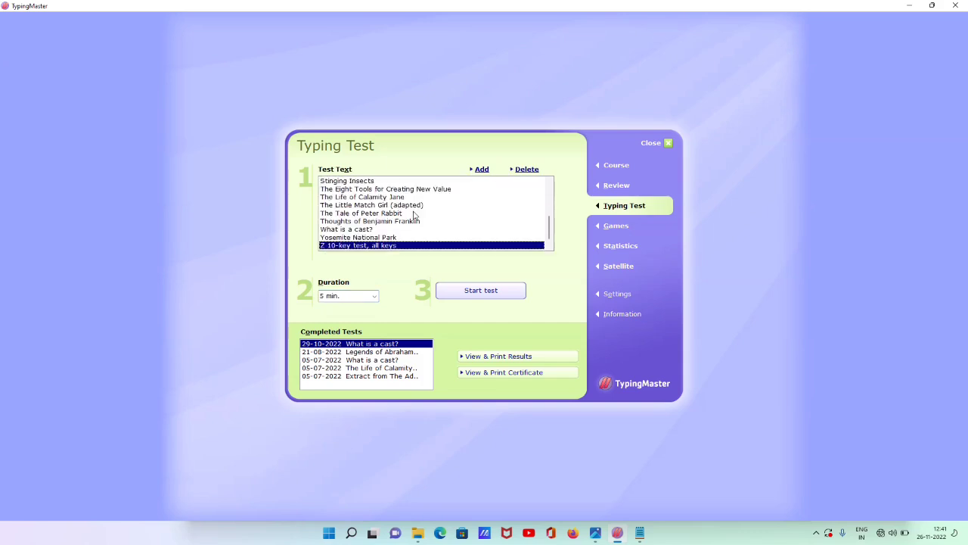
pyautogui.press('Down')
pyautogui.press('Up')
pyautogui.press('Up')
pyautogui.press('Up')
pyautogui.press('Up')
pyautogui.press('Up')
pyautogui.press('Up')
pyautogui.press('Up')
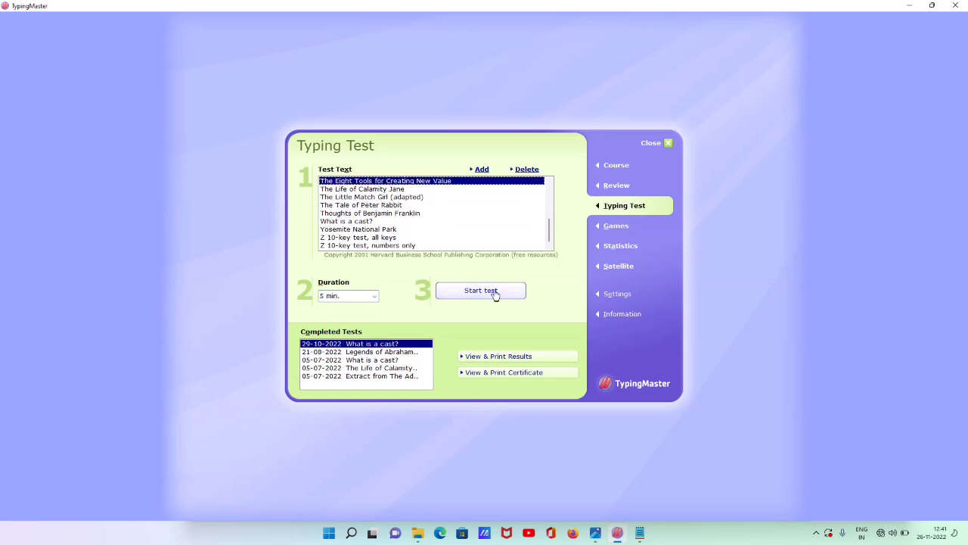
pyautogui.click(370, 300)
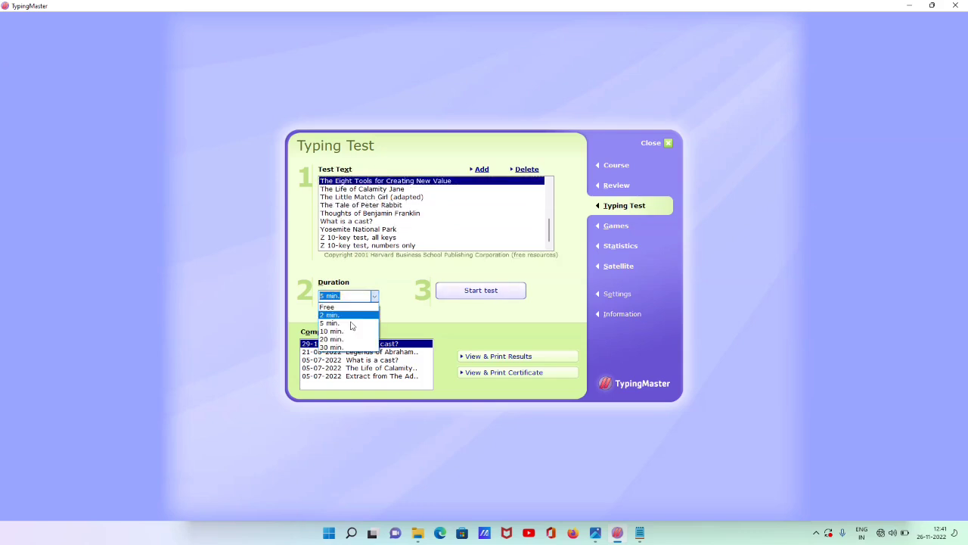
pyautogui.click(350, 331)
pyautogui.click(466, 295)
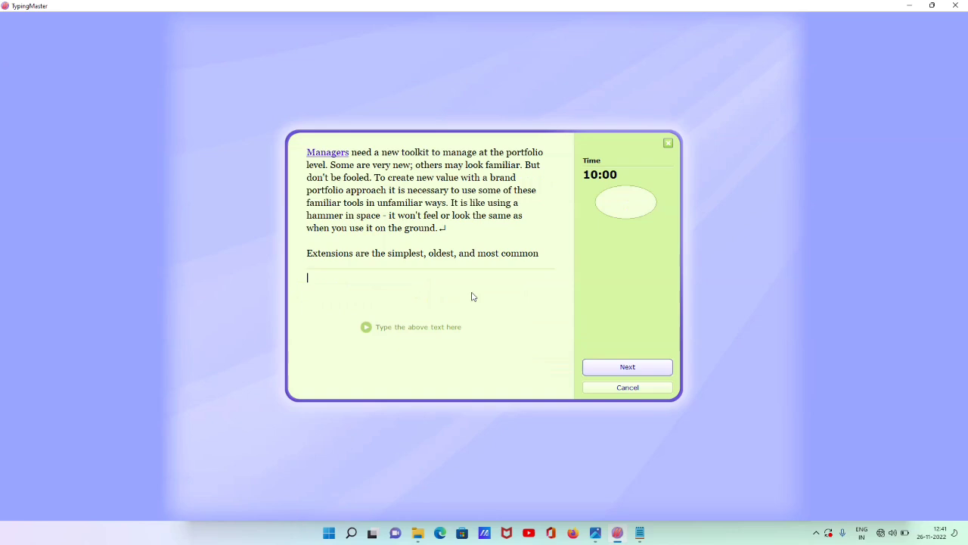
# Type a few random words, finish the test early, view the results report, then close it and TypingMaster
pyautogui.write('ghdrtehy erturt uyrtyry rtyrt')
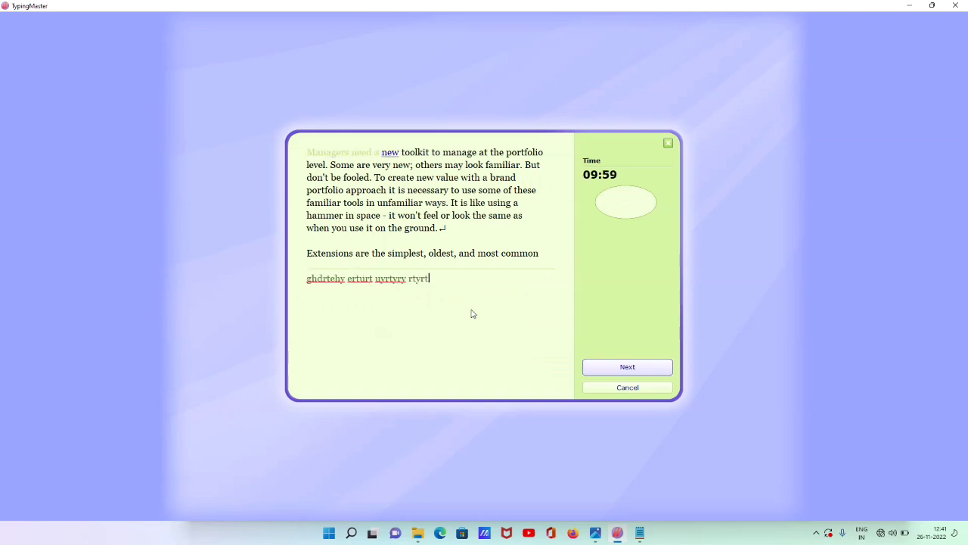
pyautogui.write('rttiyhehuyr6u756 mu56u6u 6tr56')
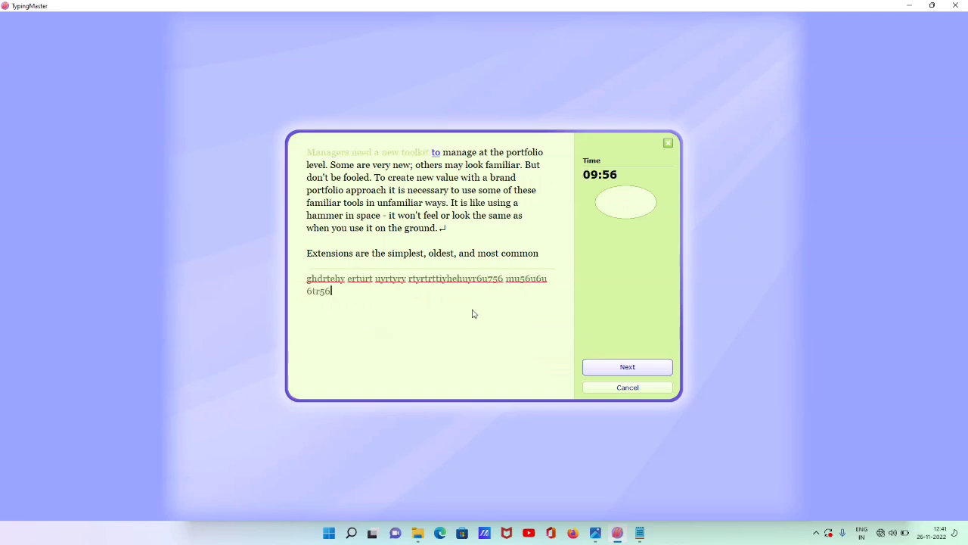
pyautogui.write('3')
pyautogui.click(612, 371)
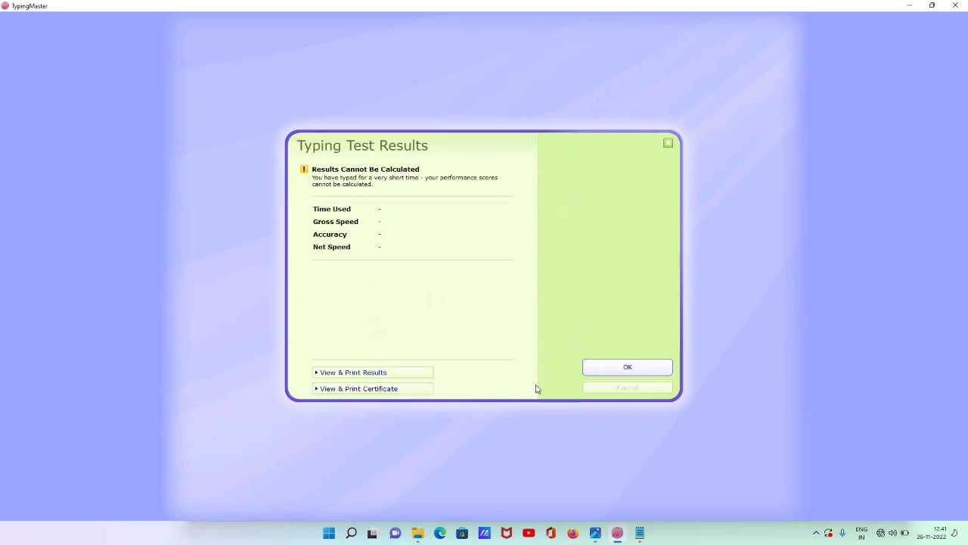
pyautogui.click(368, 372)
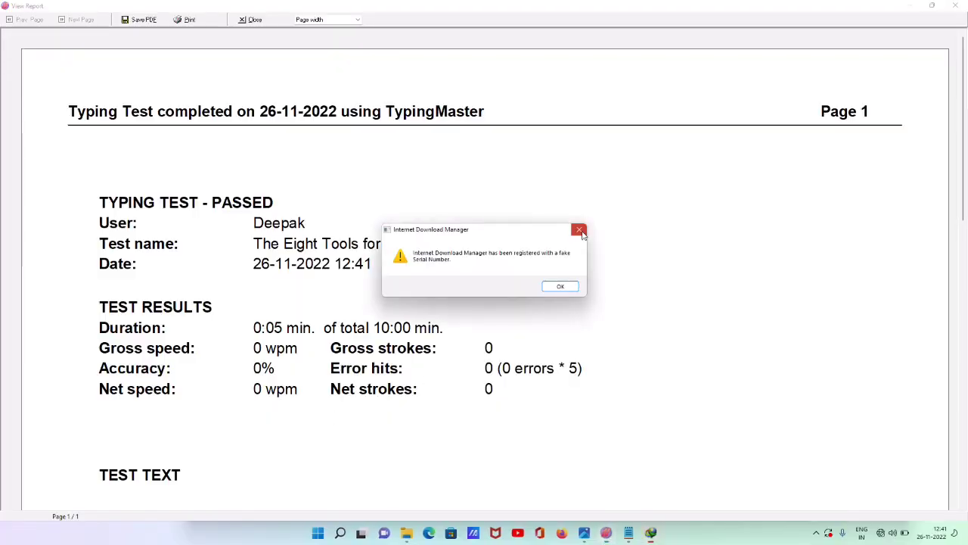
pyautogui.click(579, 230)
pyautogui.click(956, 6)
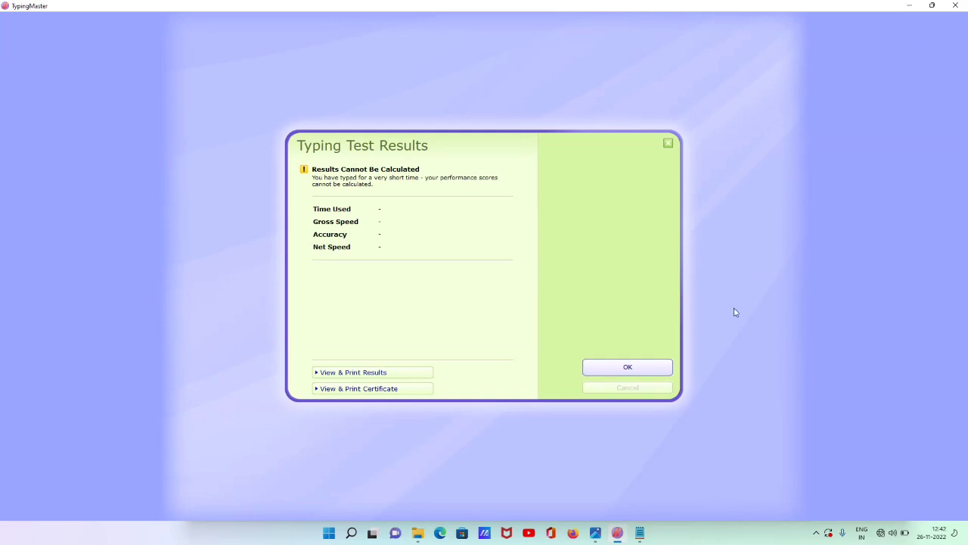
pyautogui.click(957, 5)
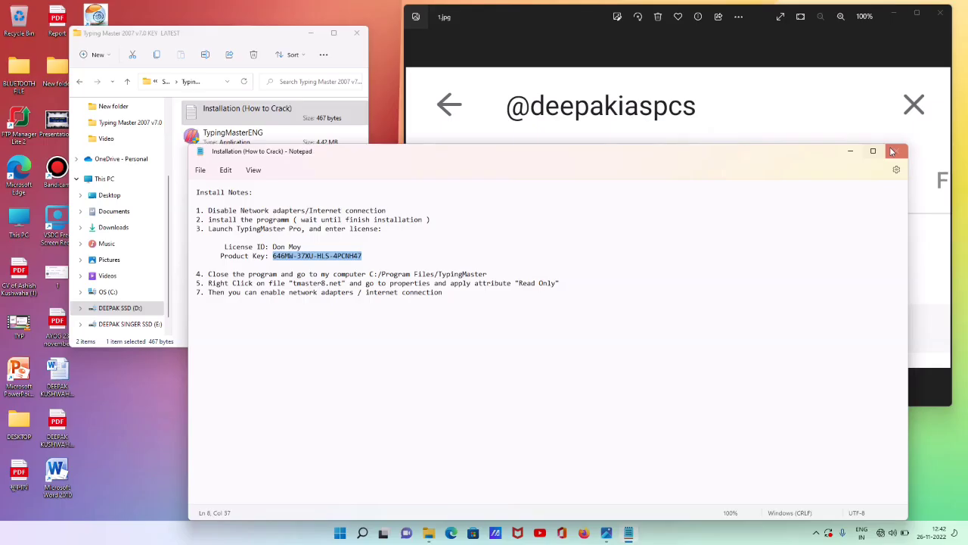
# Close the install notes, then maximize and zoom the Photos viewer before closing it
pyautogui.click(892, 151)
pyautogui.press('super+Up')
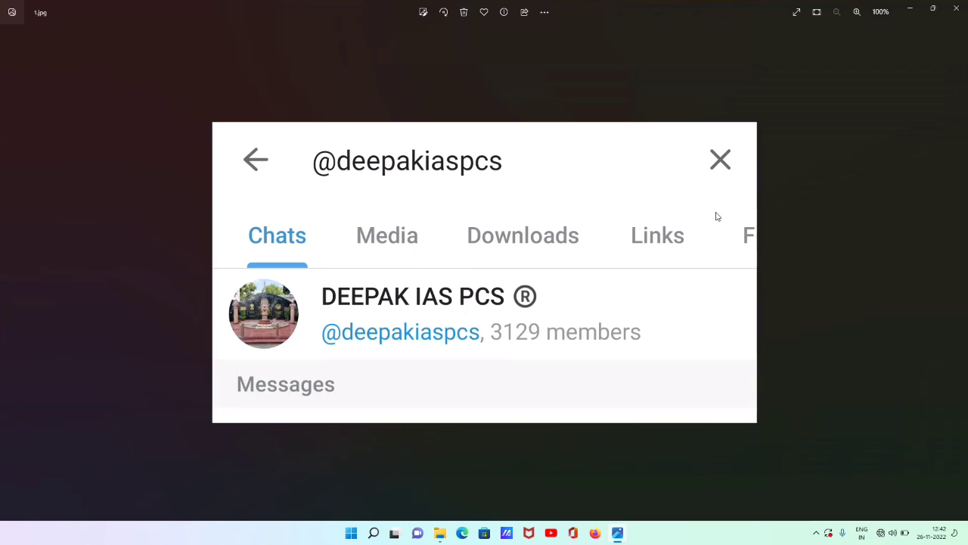
pyautogui.scroll(2, 602, 278)
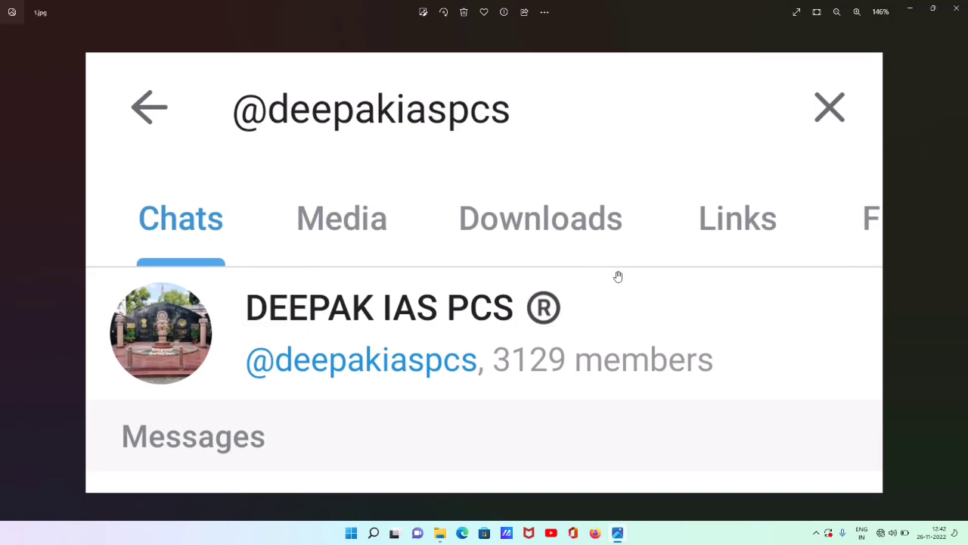
pyautogui.click(837, 11)
pyautogui.click(956, 8)
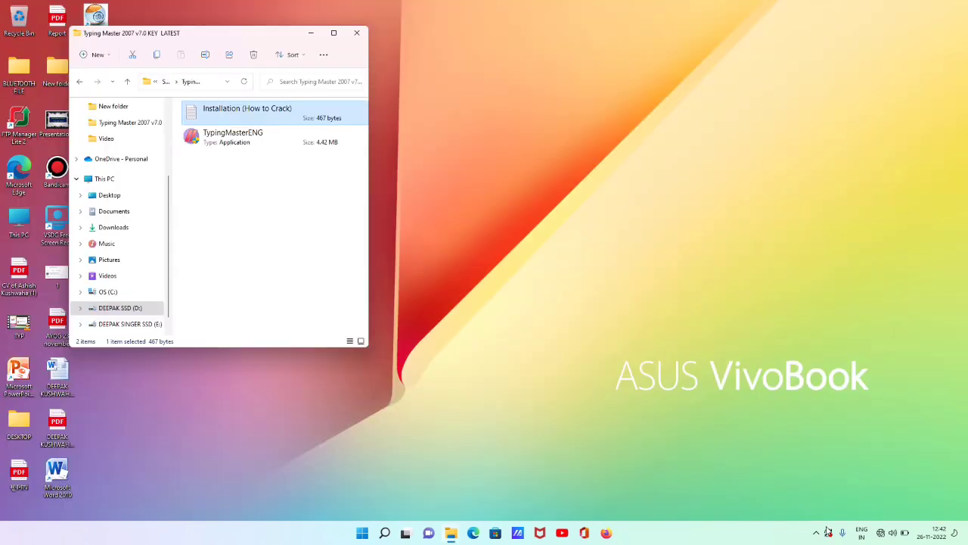